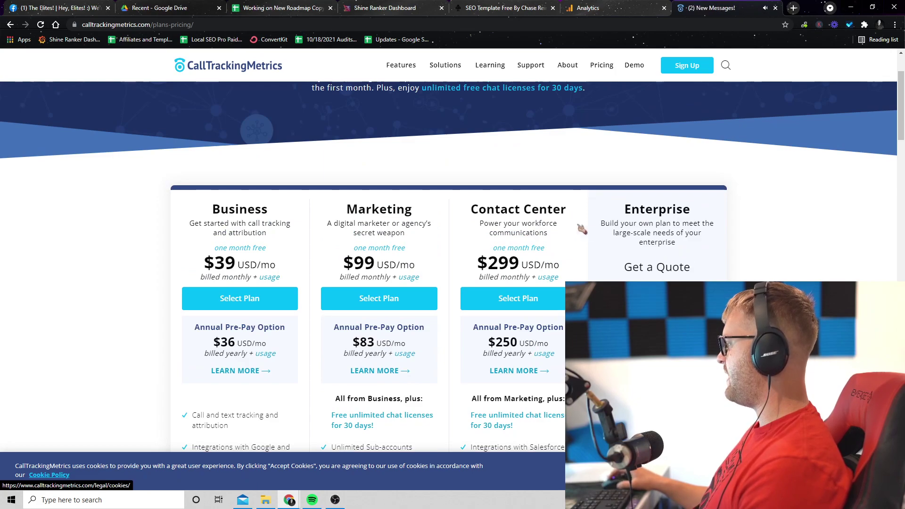
# - Highlight the Contact Center plan text, then go back to the CallTrackingMetrics home page
pyautogui.moveTo(478, 208); pyautogui.dragTo(510, 223)
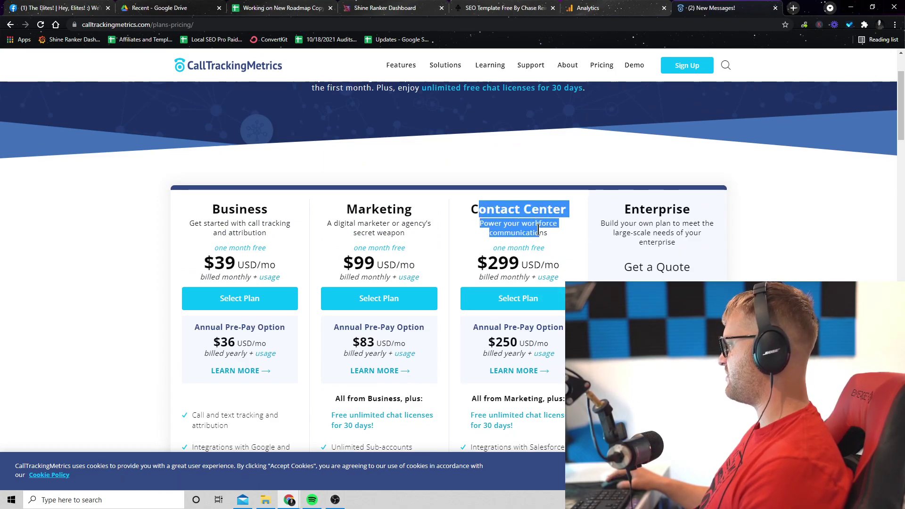
pyautogui.click(580, 182)
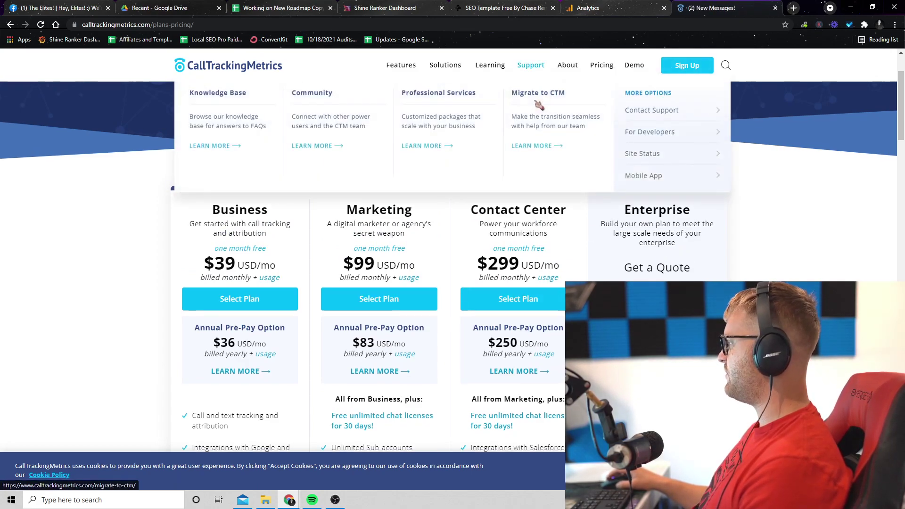
pyautogui.scroll(5, 530, 87)
pyautogui.click(10, 25)
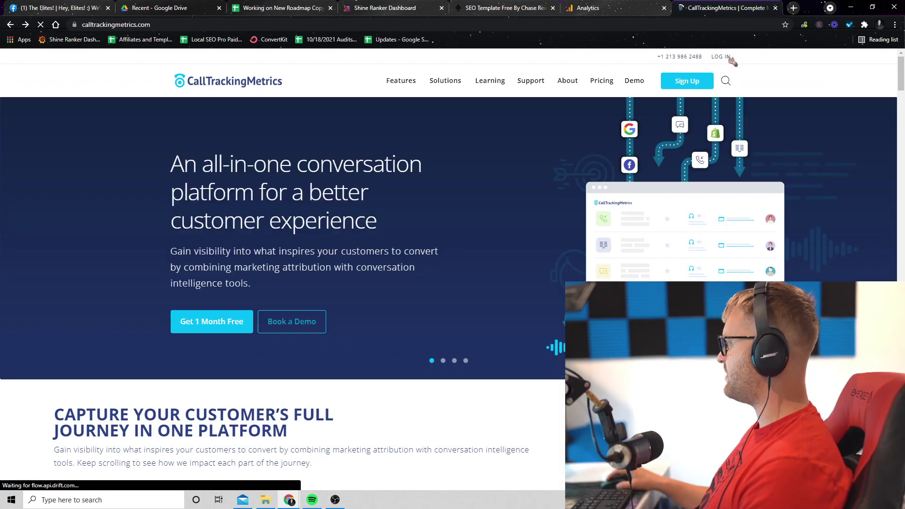
# - Log into the CallTrackingMetrics app and glance at the account list
pyautogui.click(721, 56)
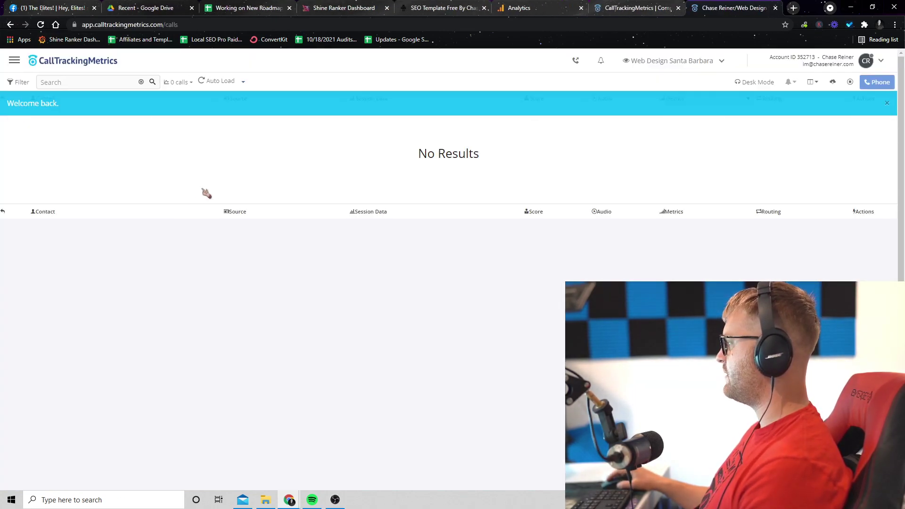
pyautogui.click(668, 71)
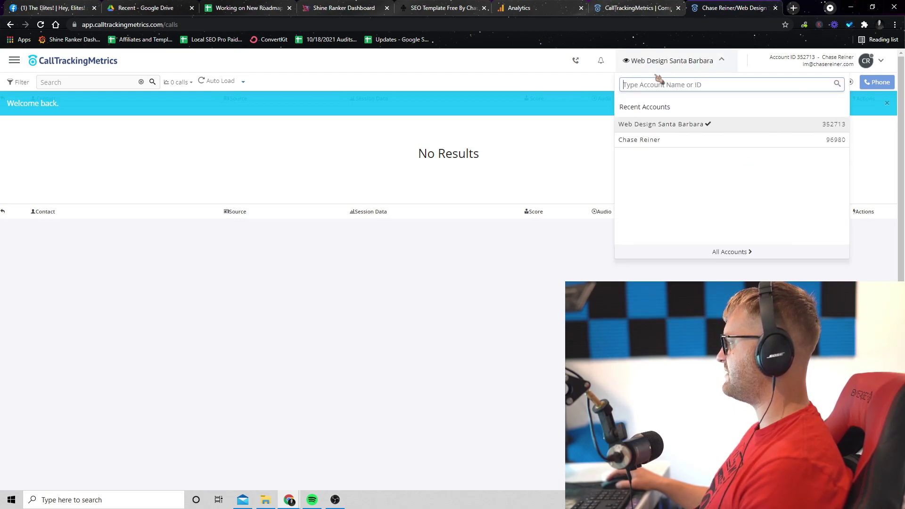
pyautogui.click(563, 151)
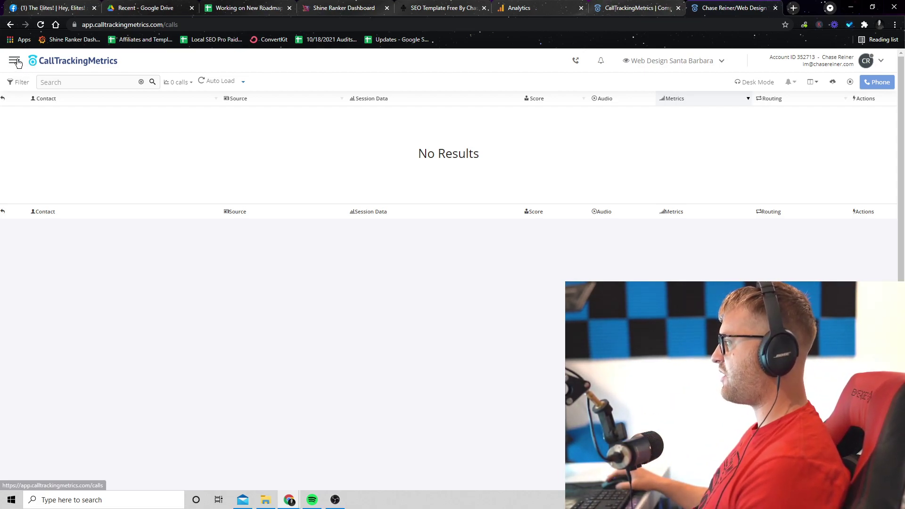
# - Go to Numbers > Buy Numbers from the app menu
pyautogui.click(15, 62)
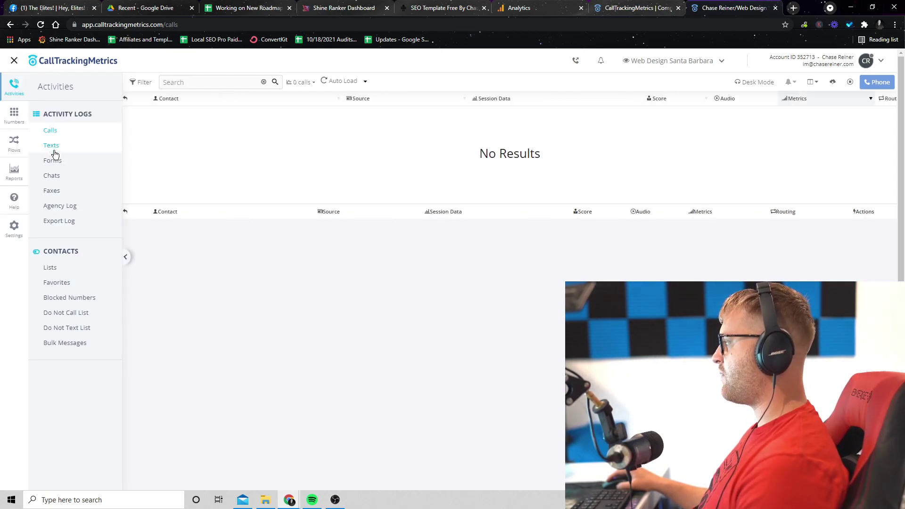
pyautogui.click(14, 116)
pyautogui.click(71, 130)
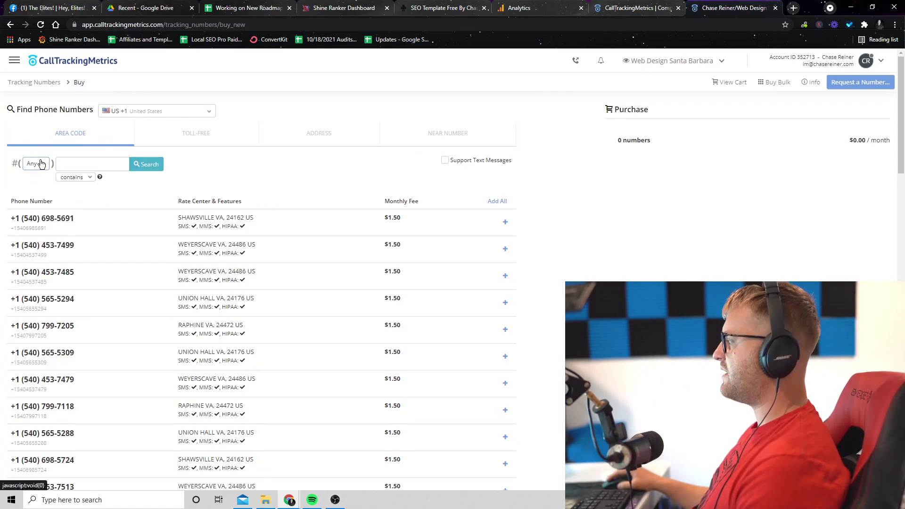
pyautogui.click(42, 164)
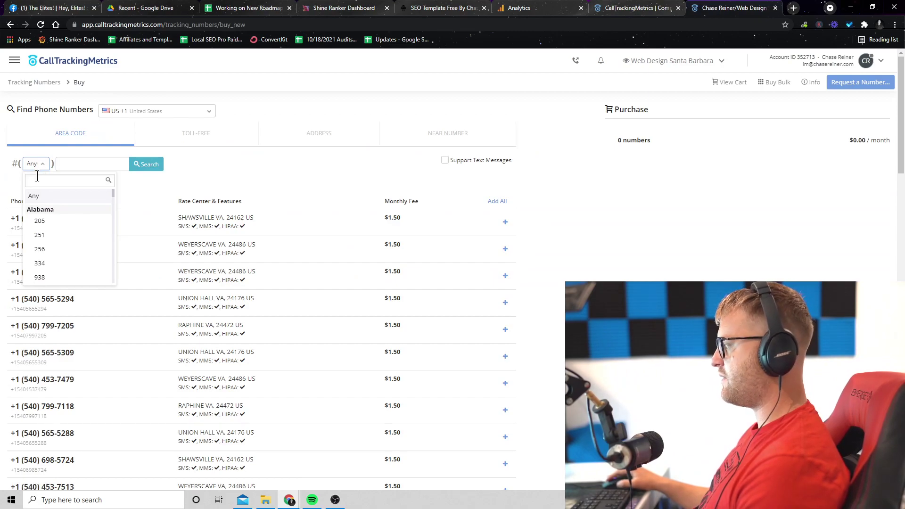
pyautogui.write('805')
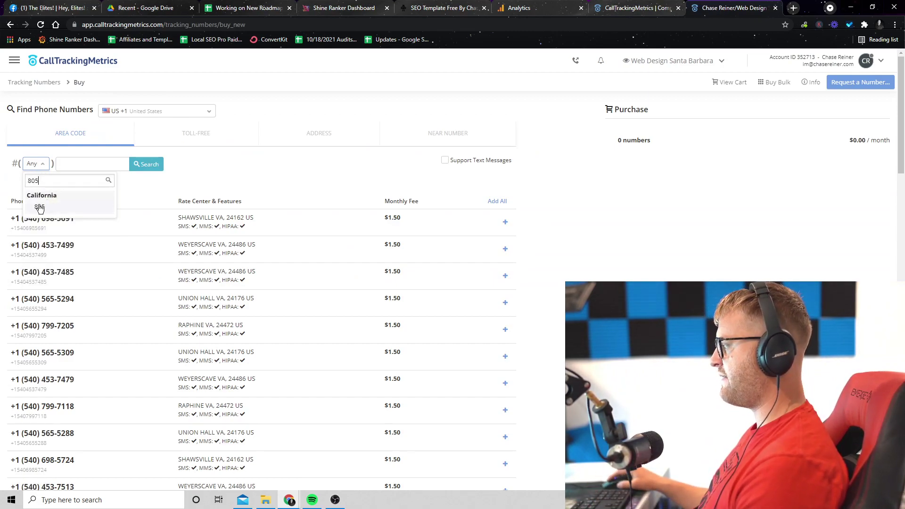
pyautogui.click(40, 208)
pyautogui.click(150, 166)
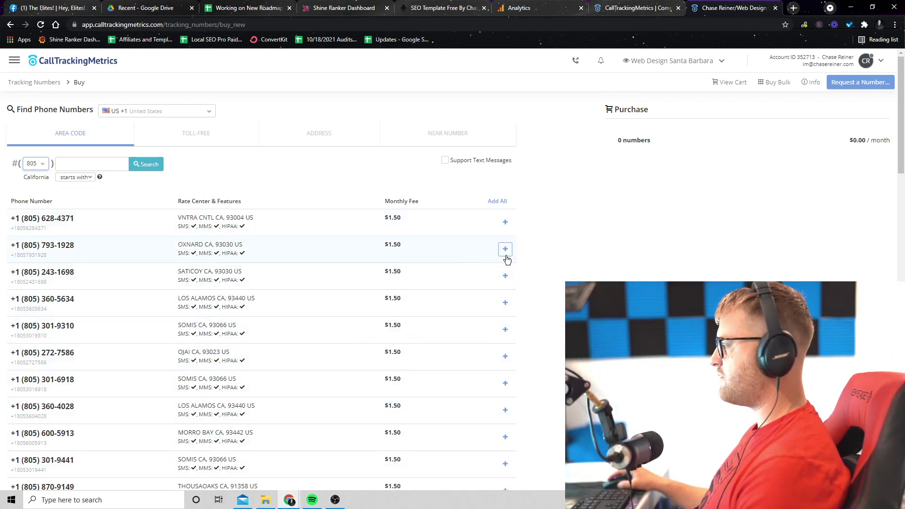
pyautogui.click(505, 222)
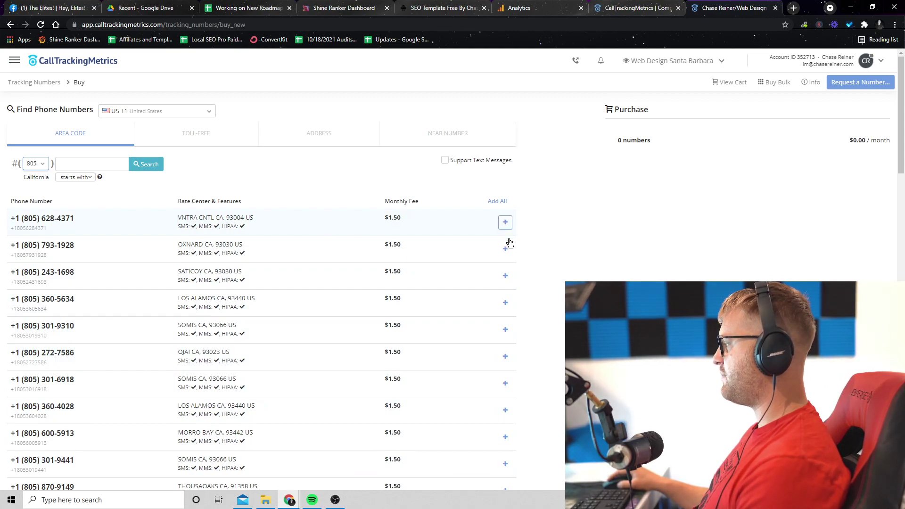
pyautogui.click(505, 249)
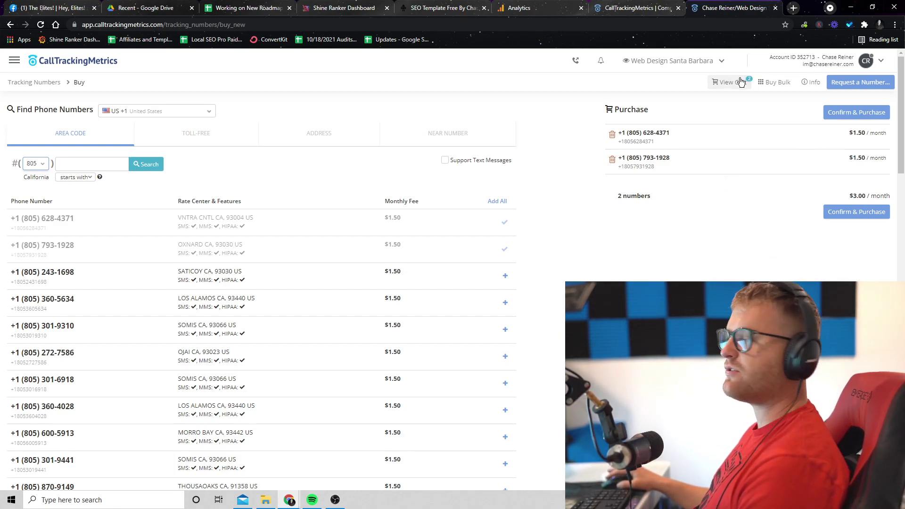
pyautogui.click(706, 66)
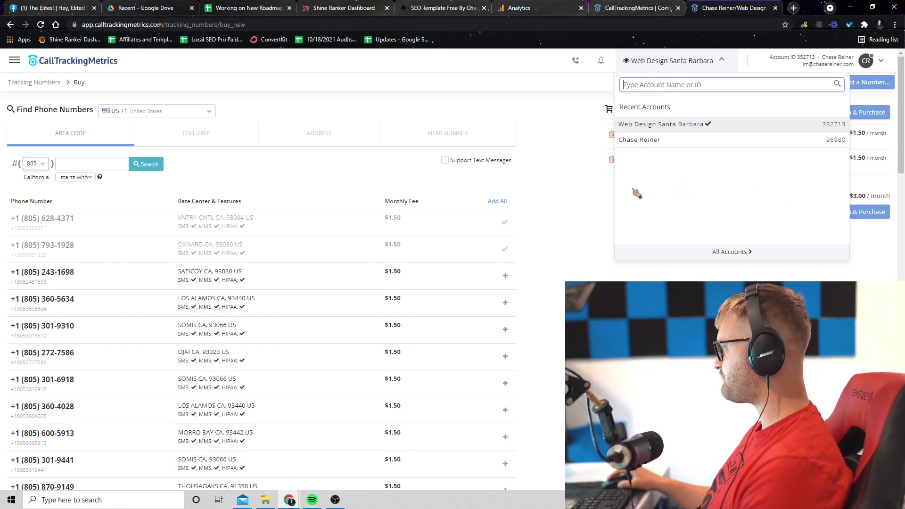
# - Go to All Accounts from the account switcher, leaving the page and its pending purchase
pyautogui.click(847, 168)
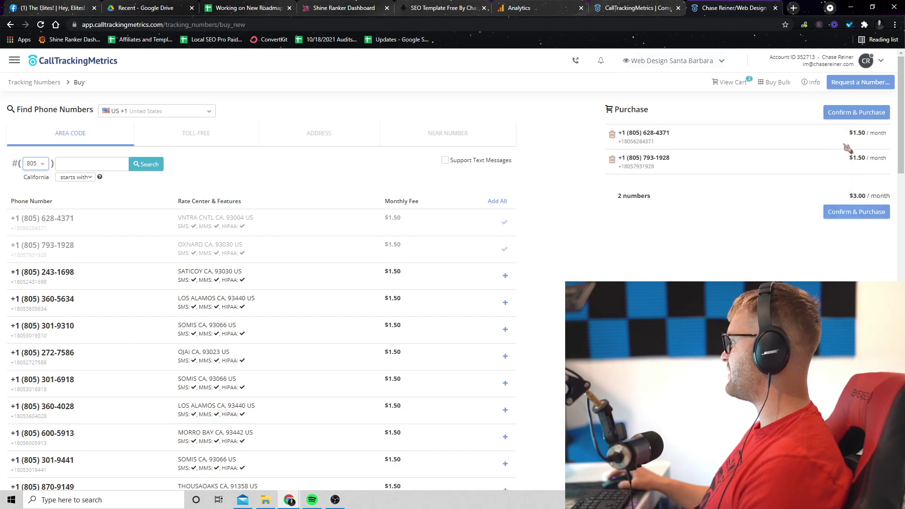
pyautogui.click(847, 61)
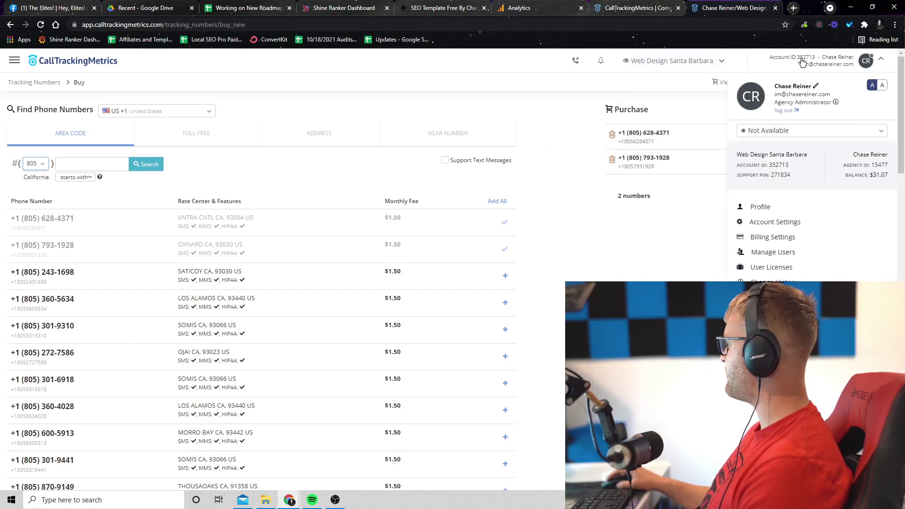
pyautogui.click(678, 61)
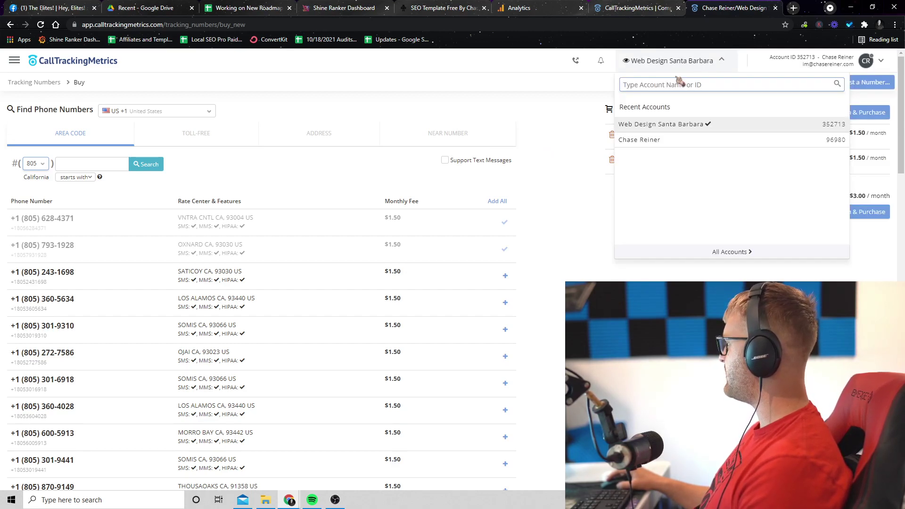
pyautogui.click(730, 252)
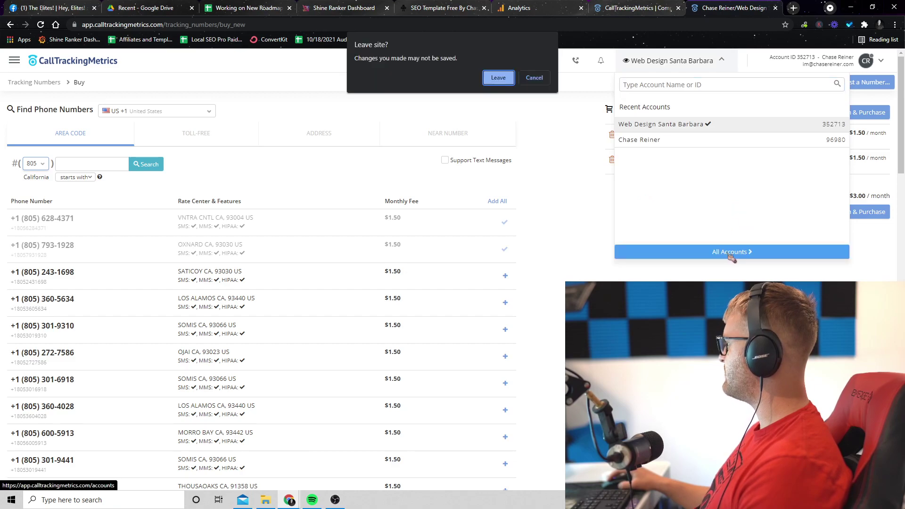
pyautogui.click(506, 86)
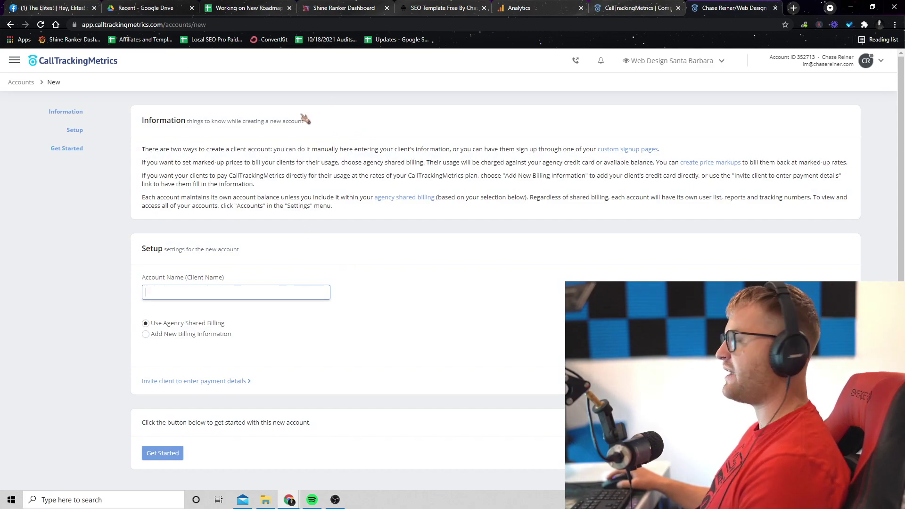
# - Enter the client's name as the new account name, fixing a typo
pyautogui.write('MrB')
pyautogui.write('ea')
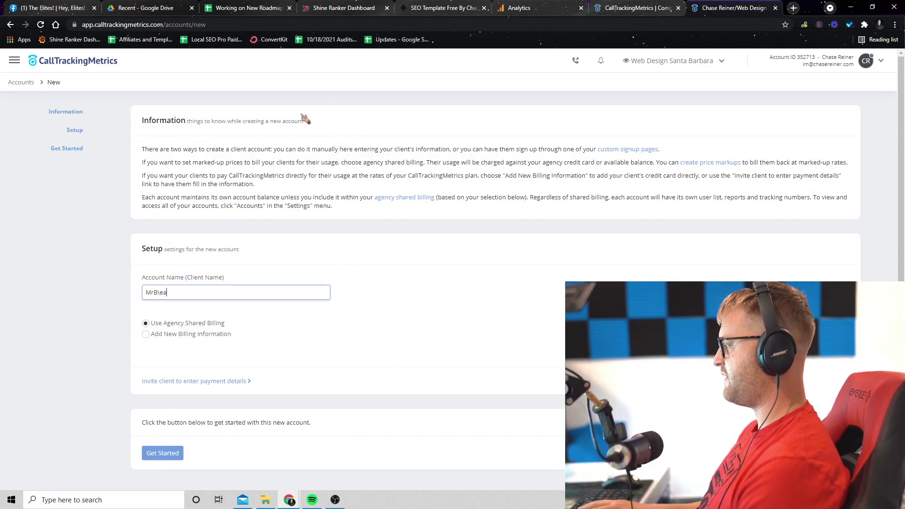
pyautogui.write('sts')
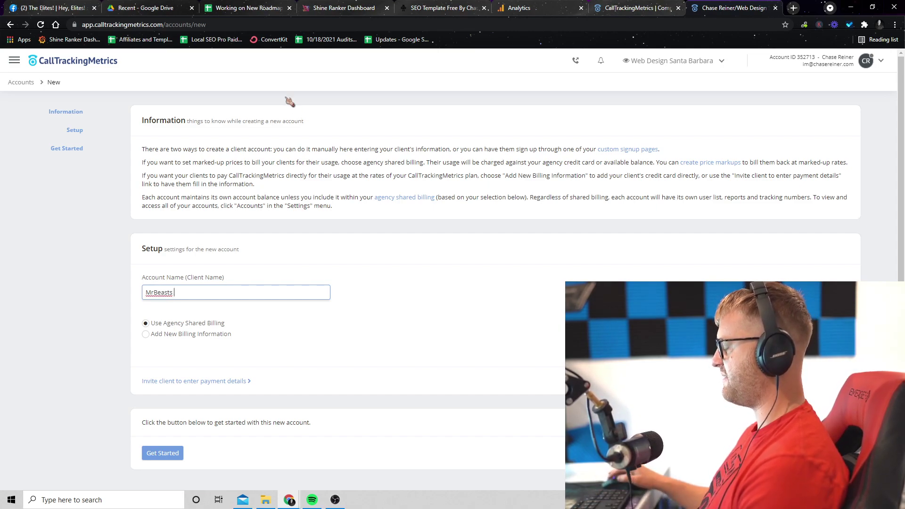
pyautogui.click(169, 293)
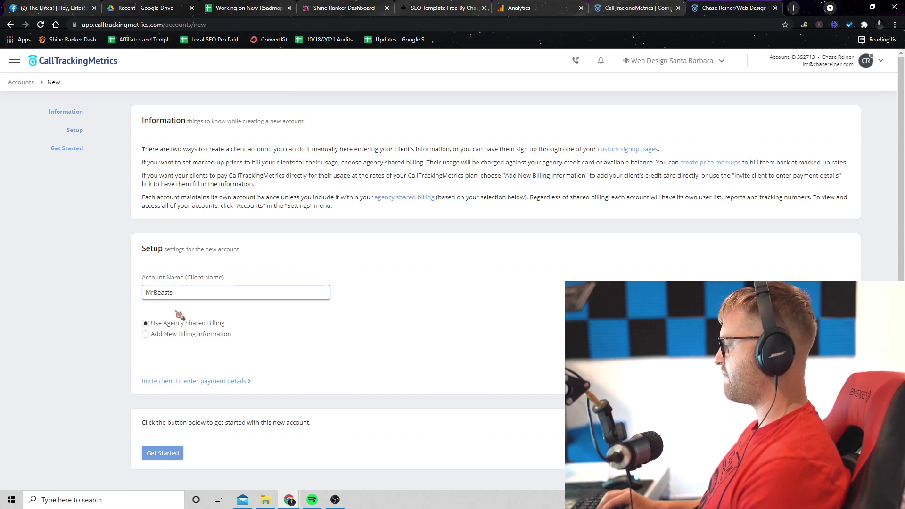
pyautogui.scroll(-1, 180, 315)
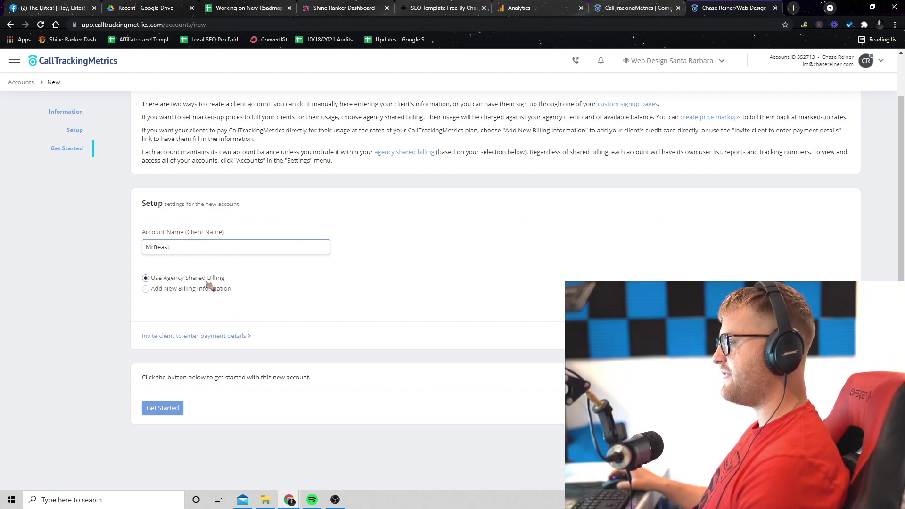
pyautogui.keyDown('ctrl'); pyautogui.scroll(3, 210, 285); pyautogui.keyUp('ctrl')
pyautogui.scroll(-2, 291, 339)
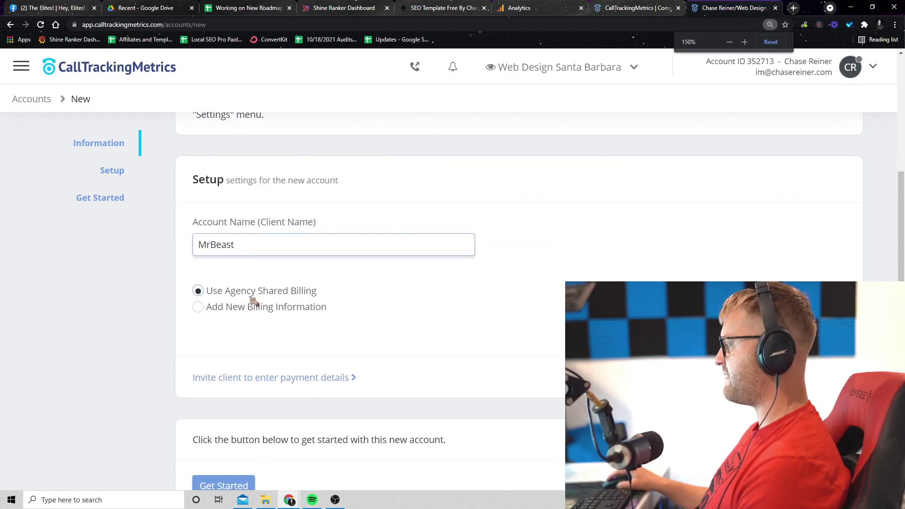
# - Choose Add New Billing Information and invite the client to supply their own payment details
pyautogui.moveTo(274, 295)
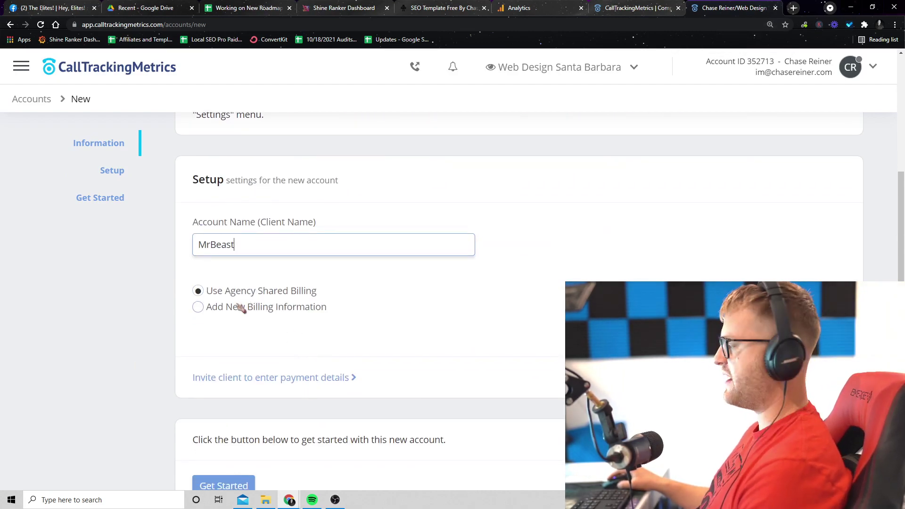
pyautogui.click(199, 307)
pyautogui.scroll(-2, 358, 306)
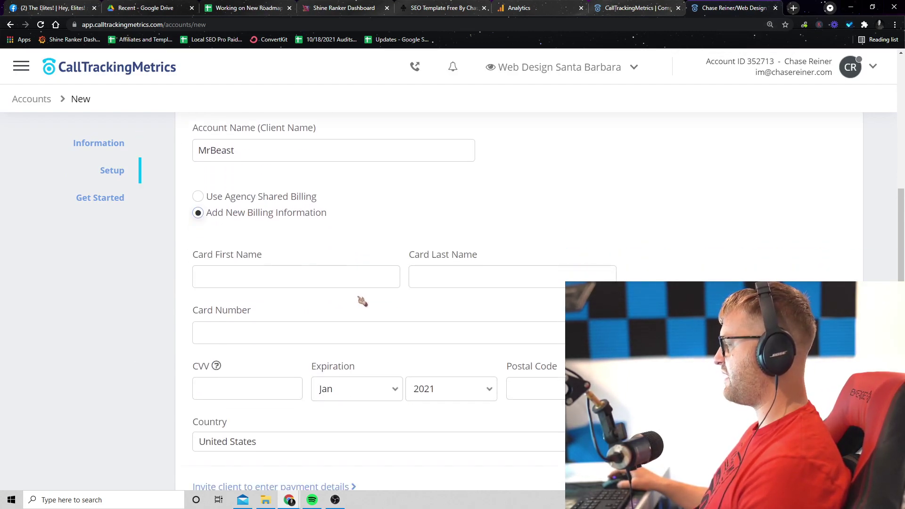
pyautogui.keyDown('ctrl'); pyautogui.scroll(-2, 370, 297); pyautogui.keyUp('ctrl')
pyautogui.click(217, 207)
pyautogui.scroll(1, 217, 207)
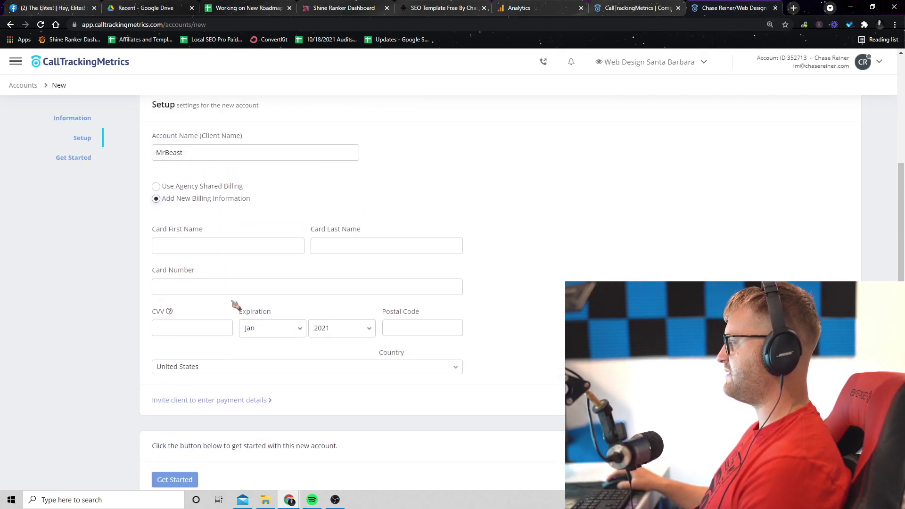
pyautogui.click(205, 402)
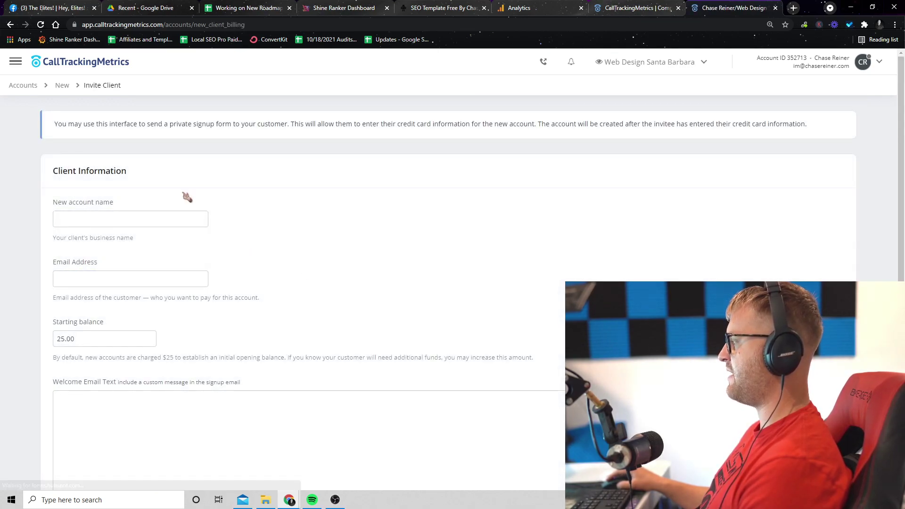
# - Open Numbers > Tracking Numbers for the Web Design Santa Barbara account
pyautogui.scroll(-3, 179, 207)
pyautogui.scroll(2, 160, 283)
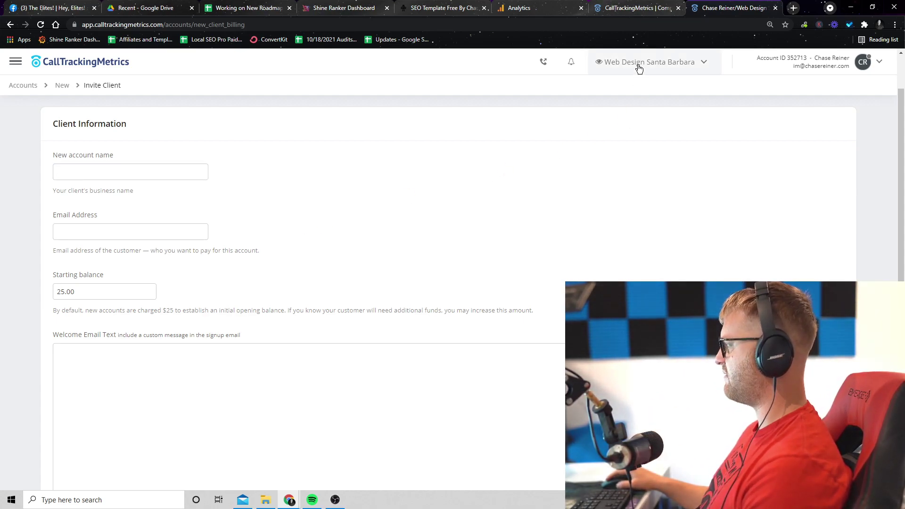
pyautogui.click(707, 68)
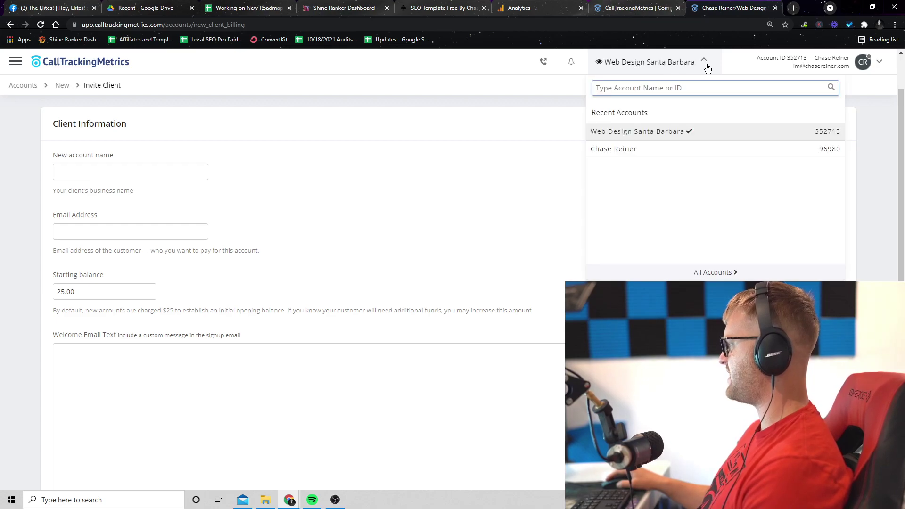
pyautogui.click(363, 127)
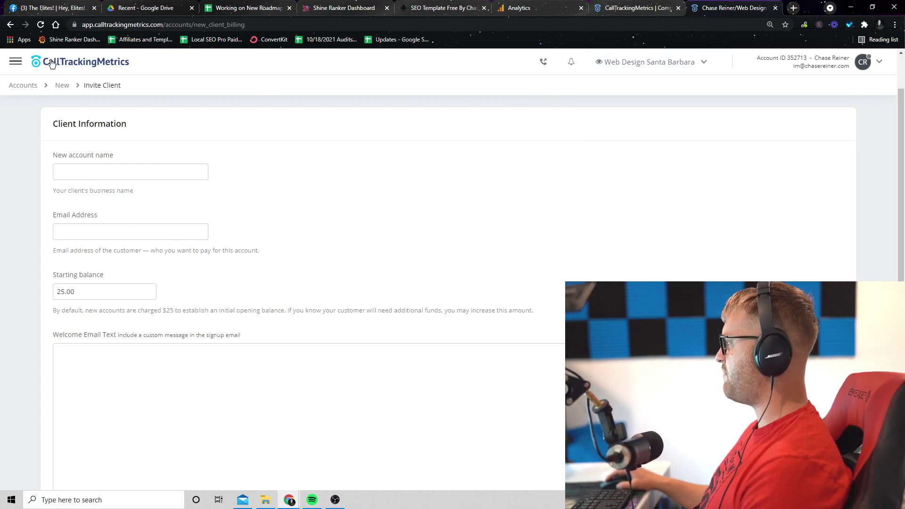
pyautogui.click(16, 61)
pyautogui.click(15, 122)
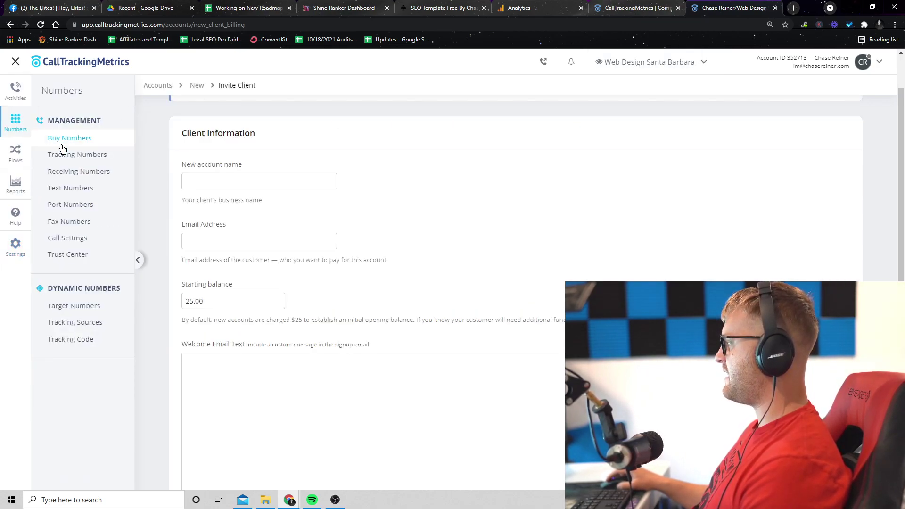
pyautogui.click(87, 155)
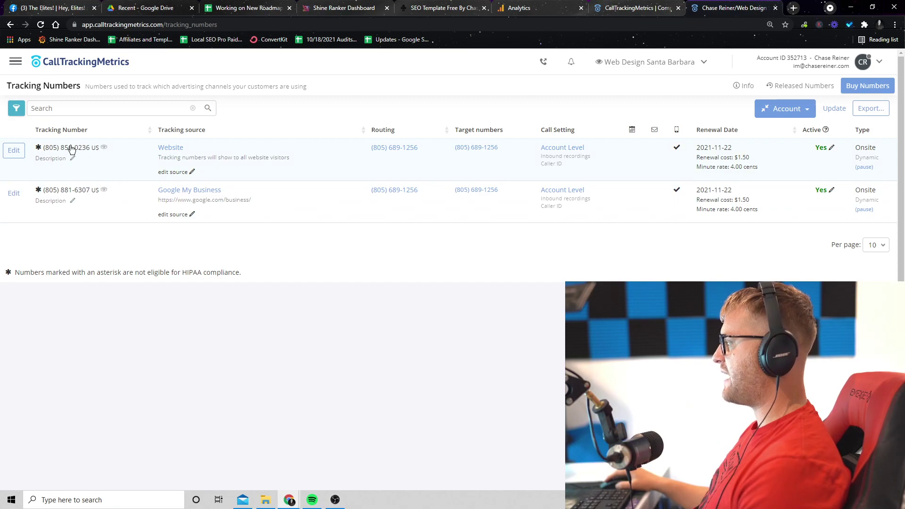
# - On Buy Numbers, search California 805 numbers and add the first result to the cart
pyautogui.click(15, 61)
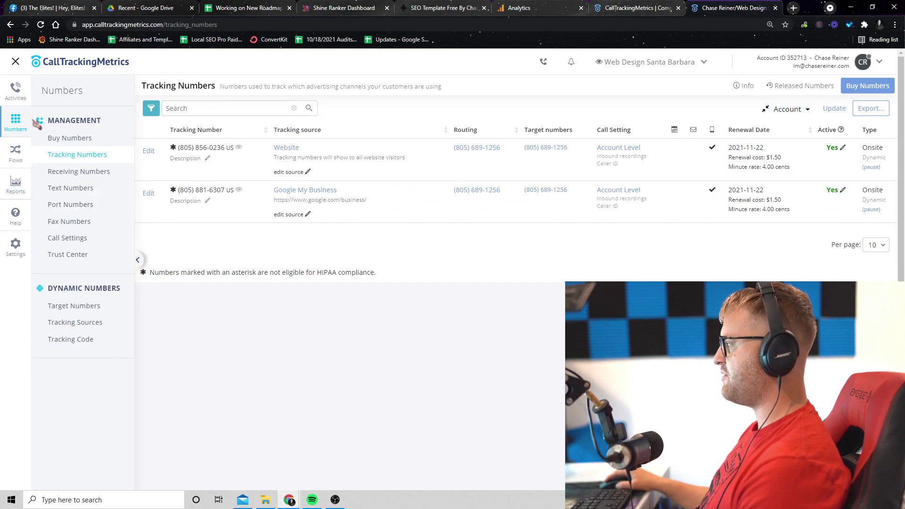
pyautogui.click(71, 135)
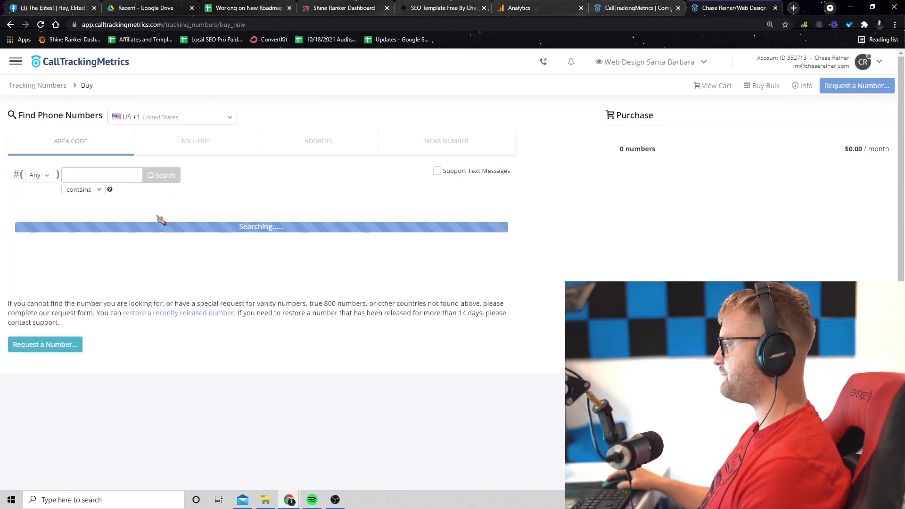
pyautogui.click(50, 178)
pyautogui.write('805')
pyautogui.click(66, 230)
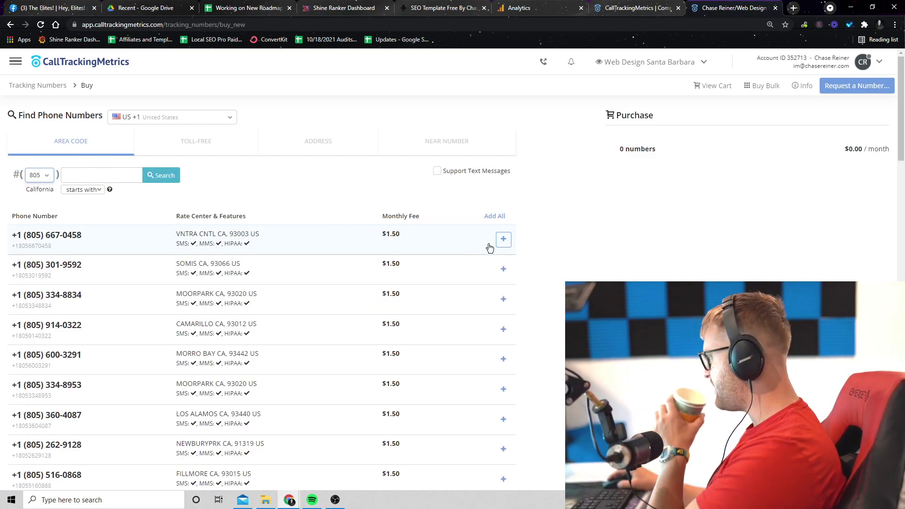
pyautogui.click(503, 240)
# - Confirm and process the order for the $1.50/month 805 number, then go to Configure Numbers
pyautogui.click(867, 203)
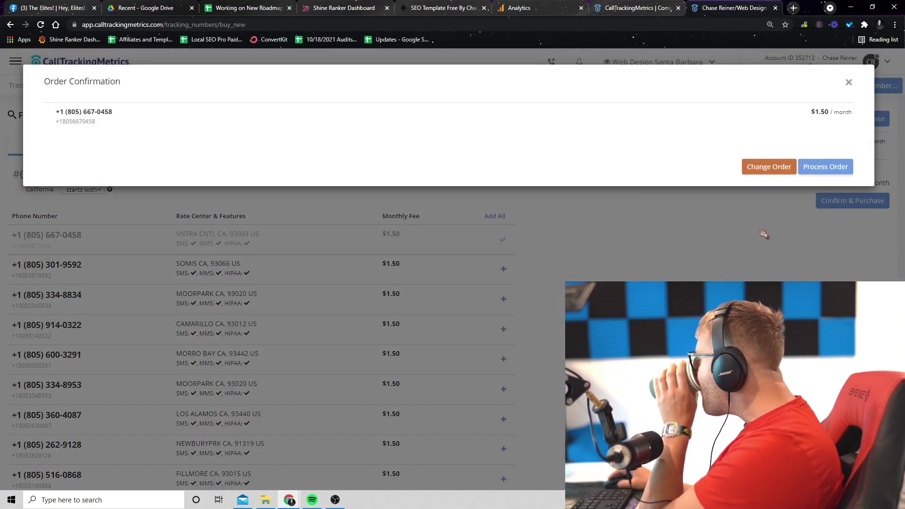
pyautogui.click(822, 168)
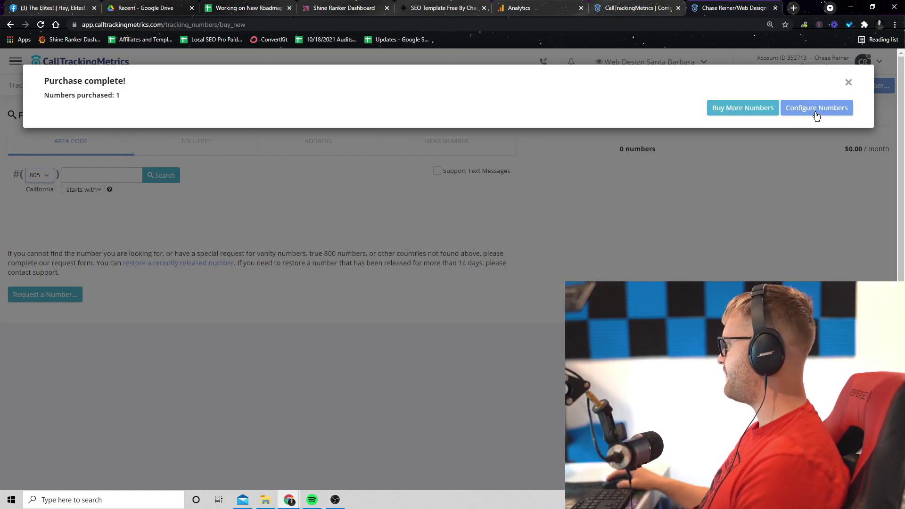
pyautogui.click(815, 112)
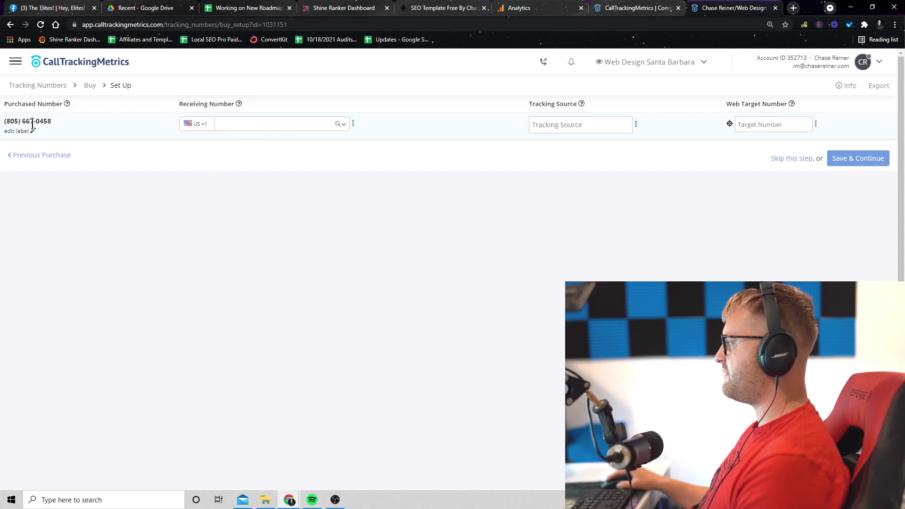
# - Enter the business's 805 phone number as the receiving number
pyautogui.click(221, 124)
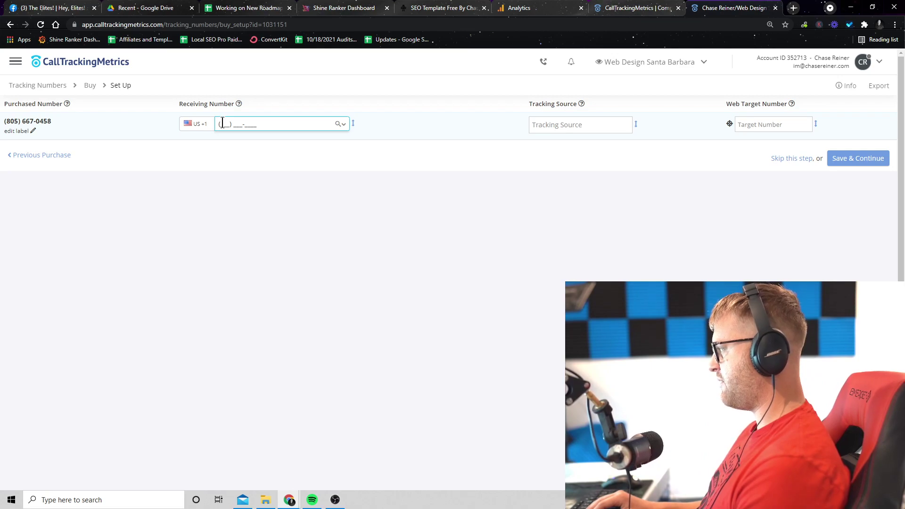
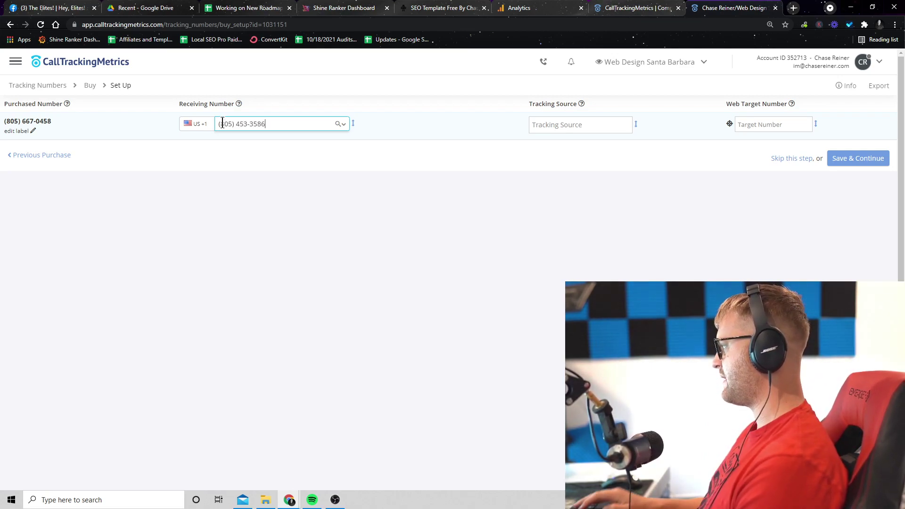
# - Browse the Tracking Source options and close the list without choosing one
pyautogui.click(561, 124)
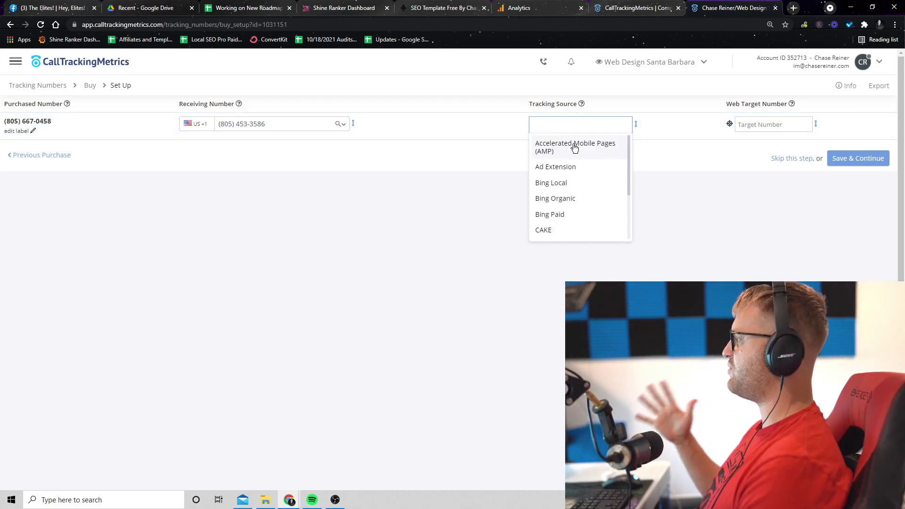
pyautogui.scroll(-3, 602, 190)
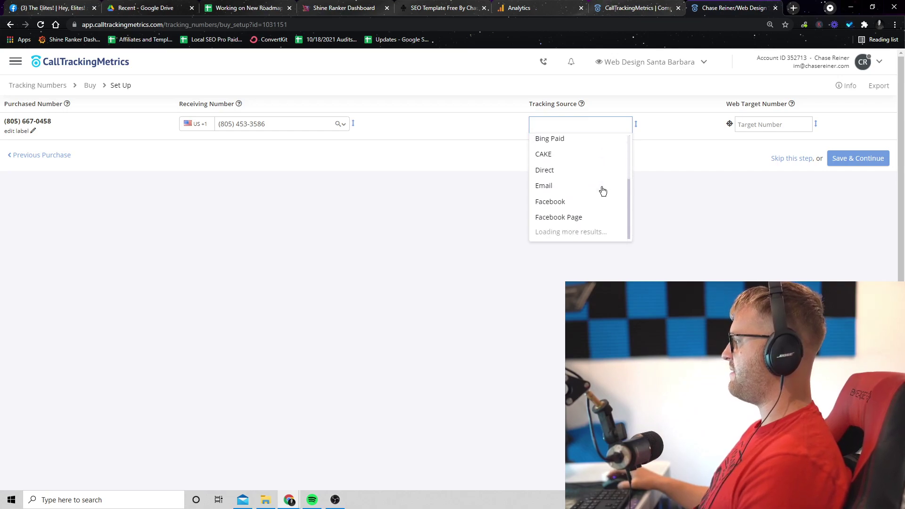
pyautogui.scroll(3, 601, 189)
pyautogui.scroll(-3, 587, 190)
pyautogui.scroll(2, 582, 181)
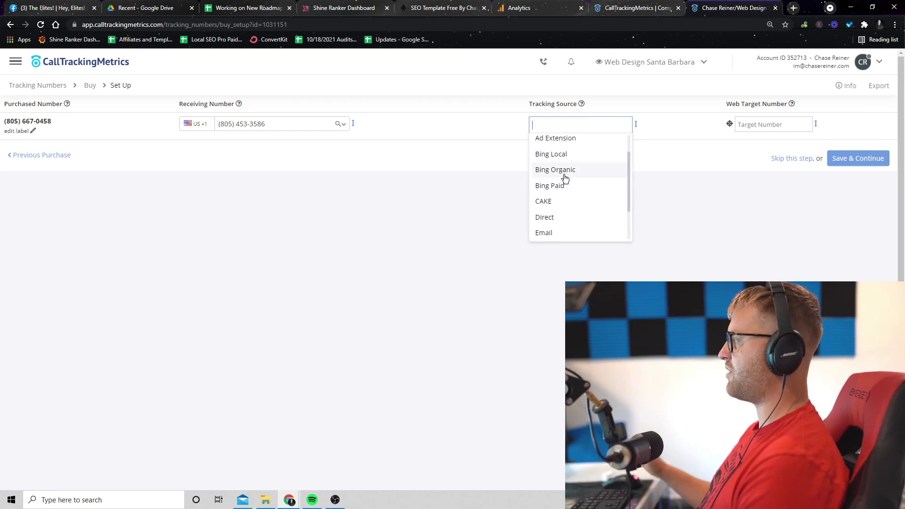
pyautogui.scroll(-3, 571, 184)
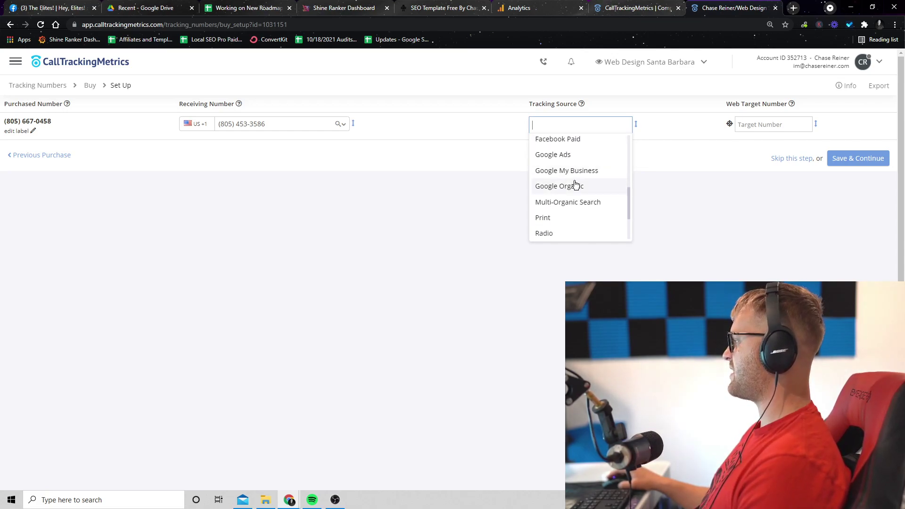
pyautogui.scroll(-2, 576, 184)
pyautogui.scroll(2, 575, 207)
pyautogui.scroll(-2, 576, 214)
pyautogui.click(358, 215)
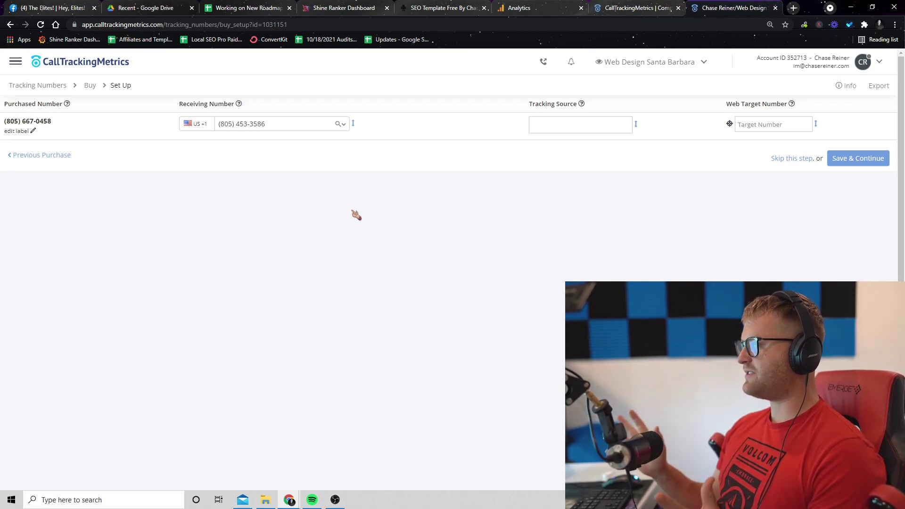
pyautogui.click(580, 125)
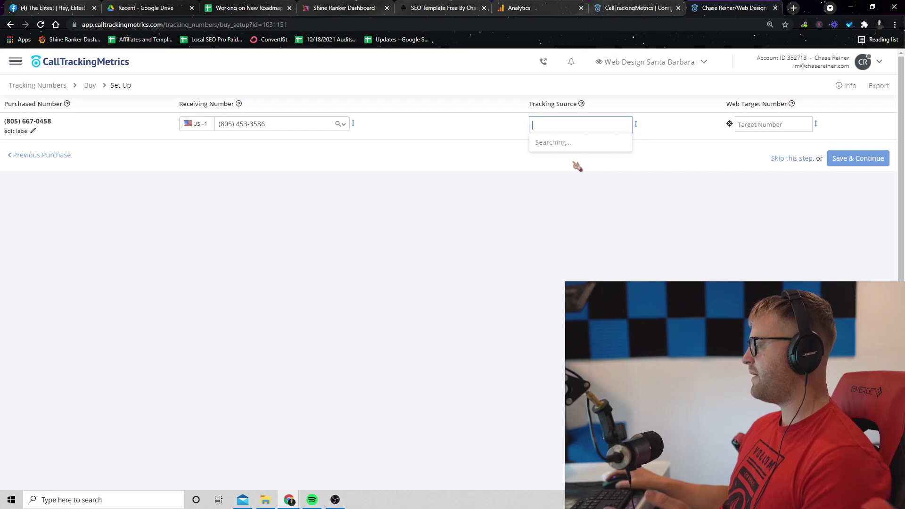
pyautogui.click(474, 196)
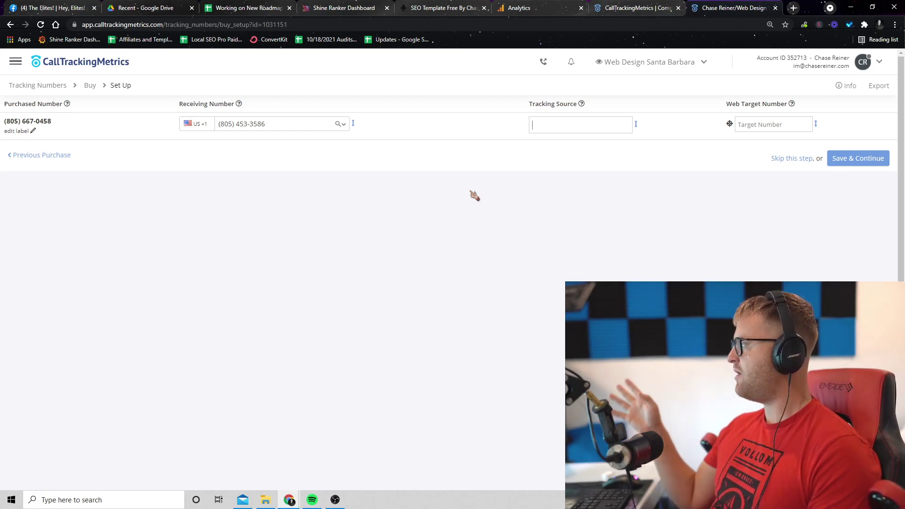
pyautogui.click(540, 128)
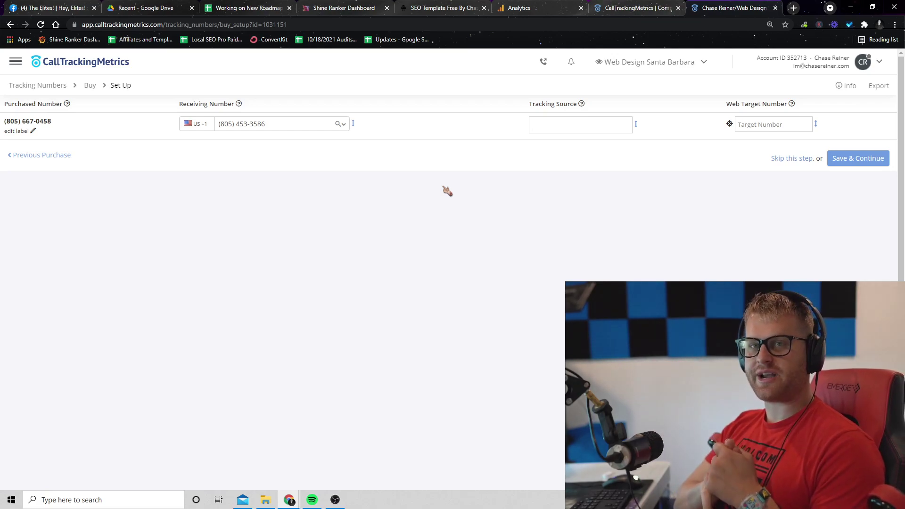
pyautogui.click(566, 125)
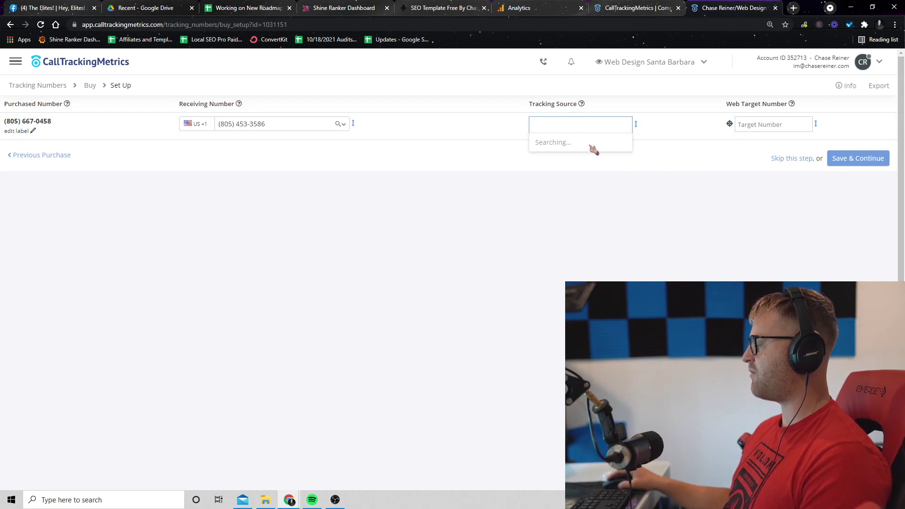
# - Set the new number's tracking source to Website, leaving the web target number blank
pyautogui.write('webs')
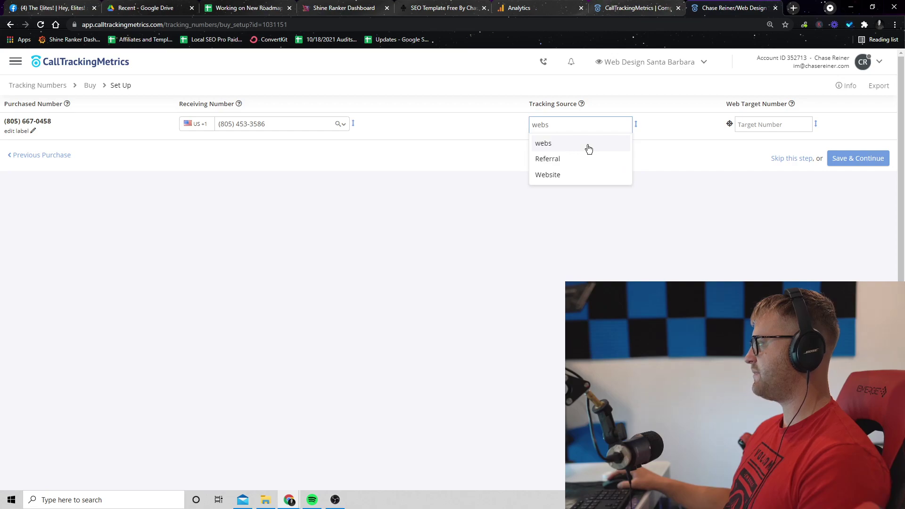
pyautogui.click(581, 173)
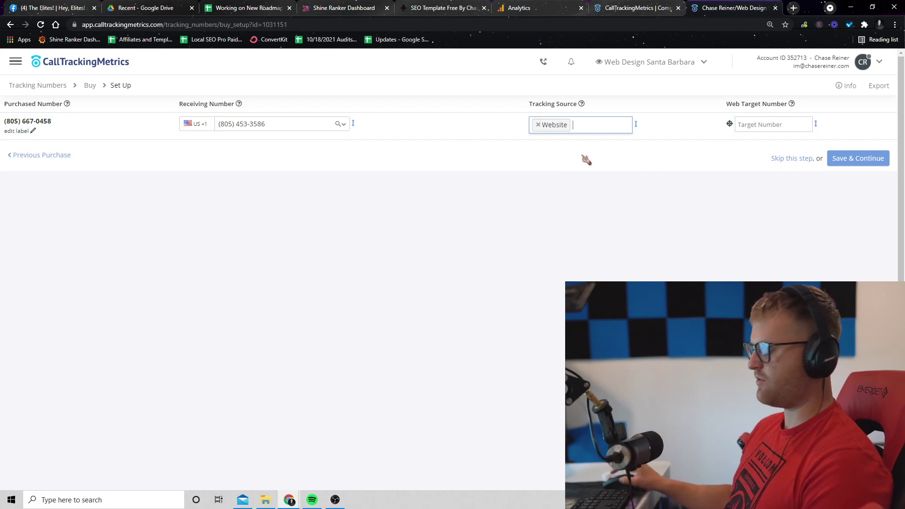
pyautogui.write('google')
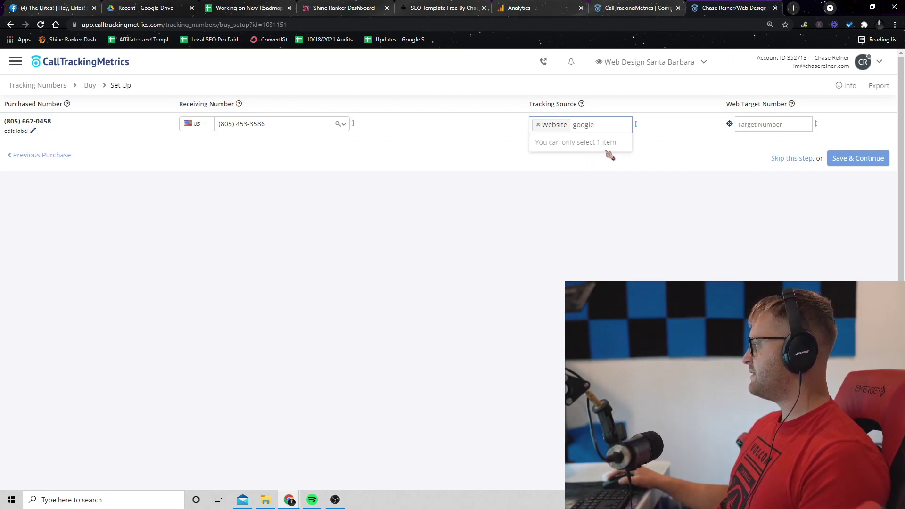
pyautogui.press('BackSpace')
pyautogui.press('BackSpace')
pyautogui.press('BackSpace')
pyautogui.press('BackSpace')
pyautogui.press('BackSpace')
pyautogui.press('BackSpace')
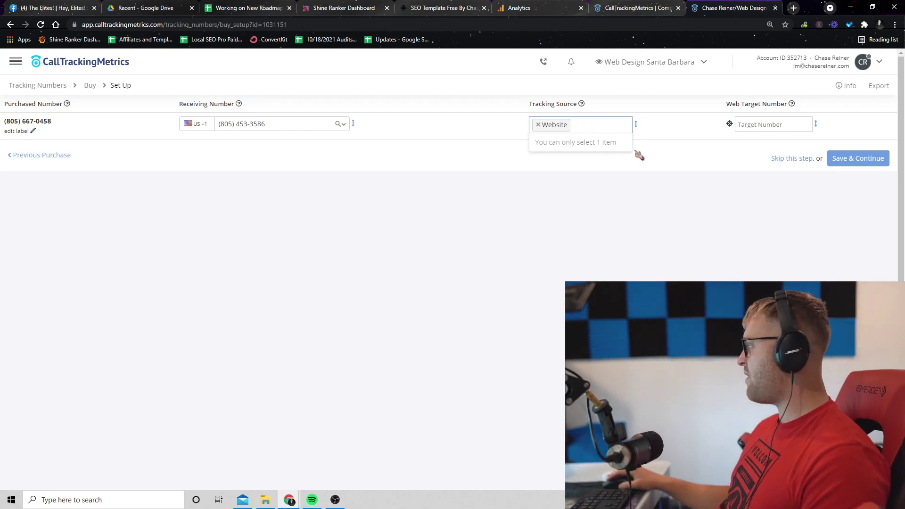
pyautogui.click(738, 123)
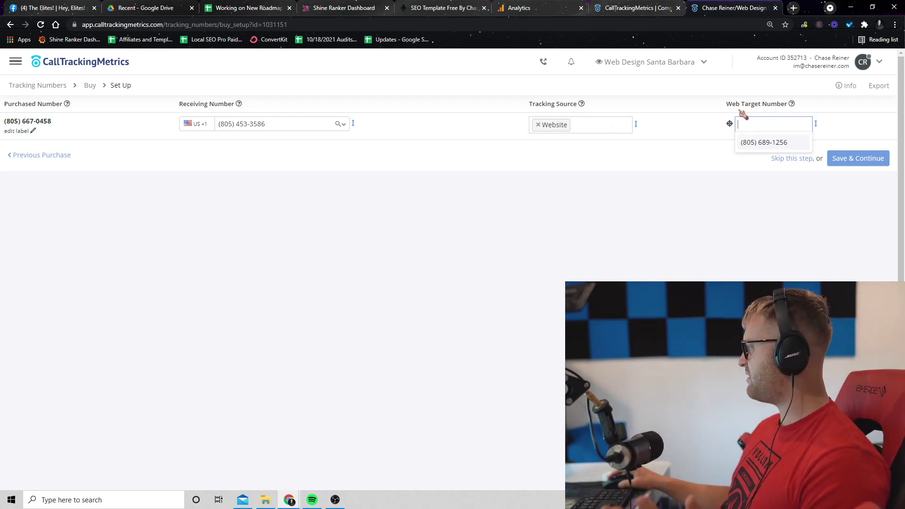
# - Compare the suggested web target numbers against the receiving number
pyautogui.click(537, 151)
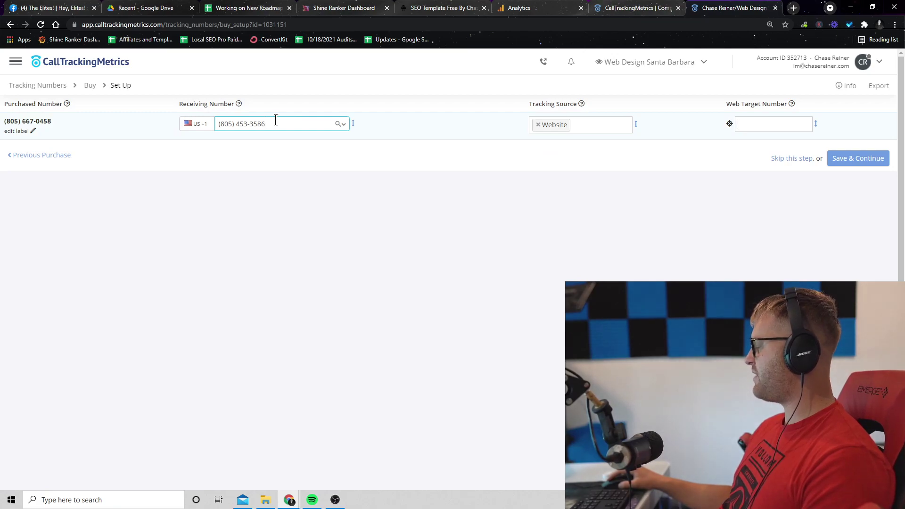
pyautogui.click(744, 124)
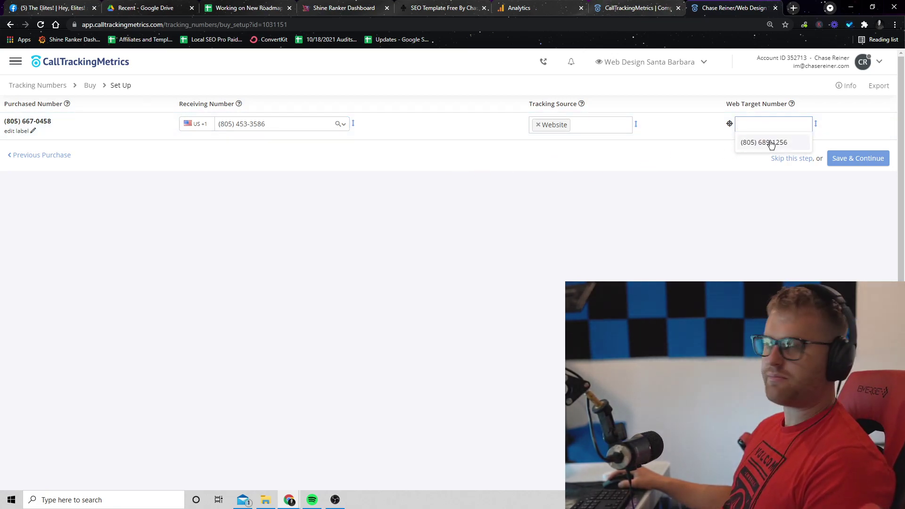
pyautogui.click(287, 125)
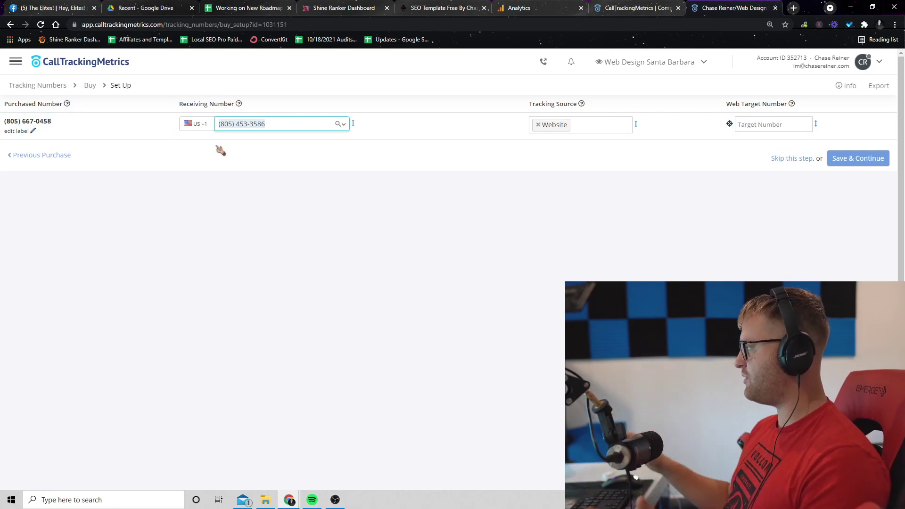
pyautogui.click(754, 125)
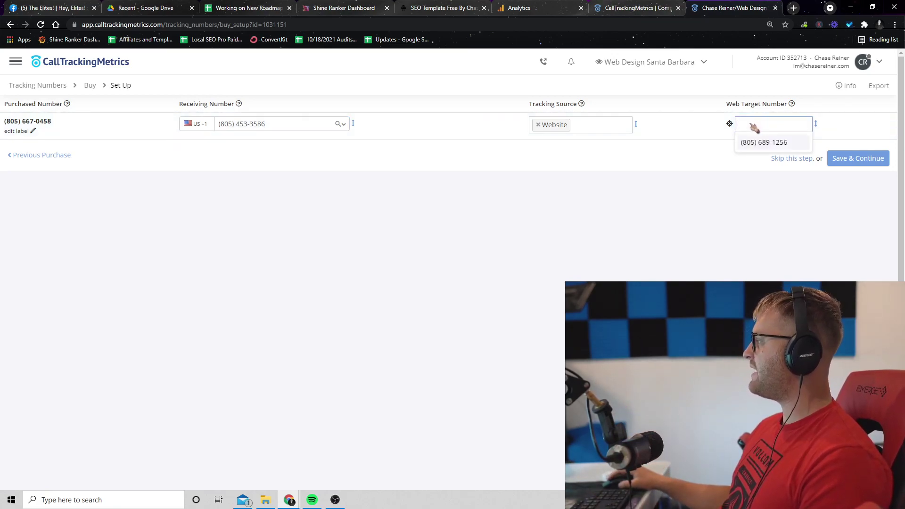
pyautogui.click(286, 130)
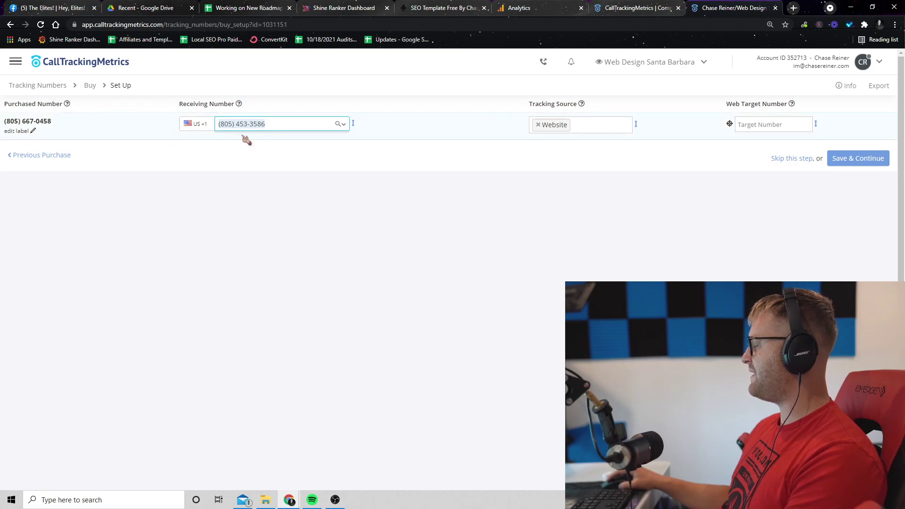
# - Paste the receiving number into Web Target Number, clear it, and go to Tracking Numbers
pyautogui.click(778, 125)
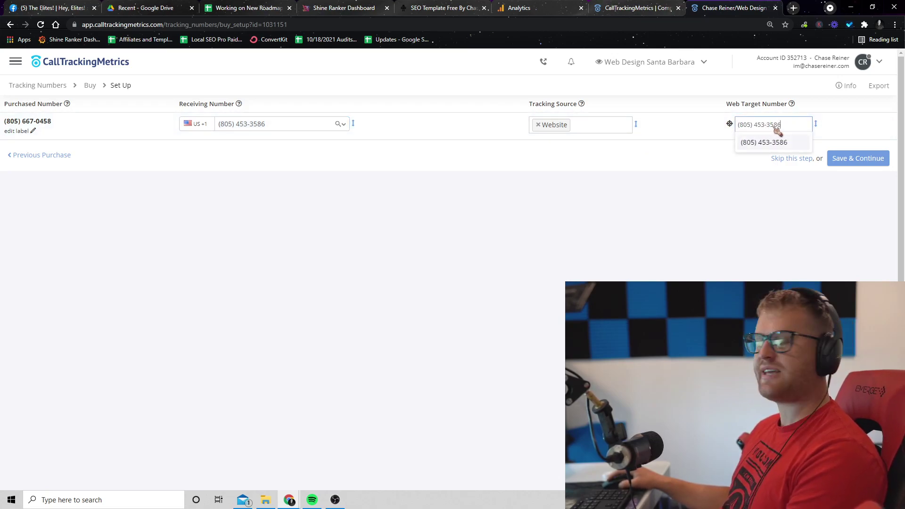
pyautogui.hotkey('ctrl', 'a')
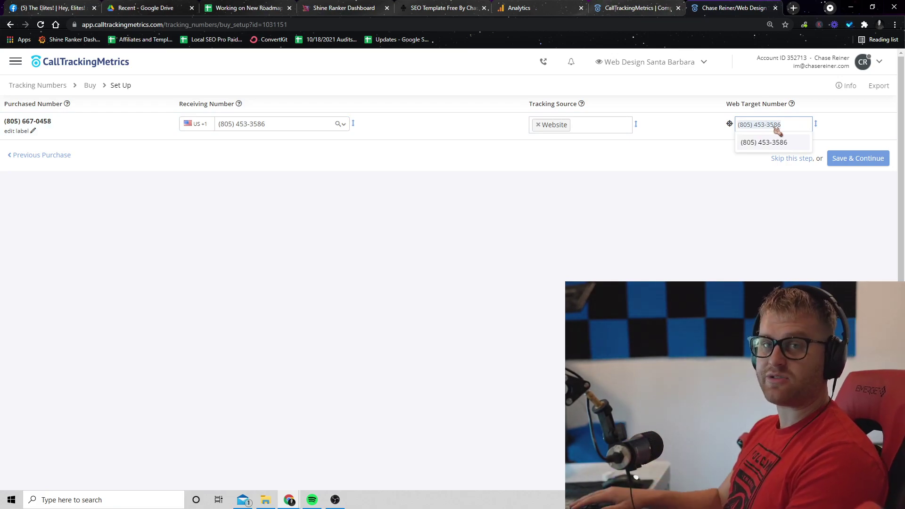
pyautogui.press('BackSpace')
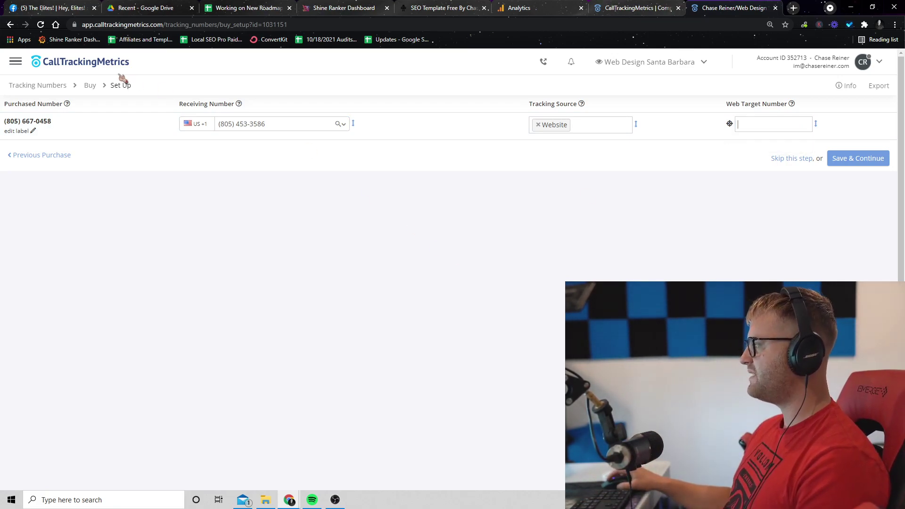
pyautogui.click(16, 61)
pyautogui.click(94, 156)
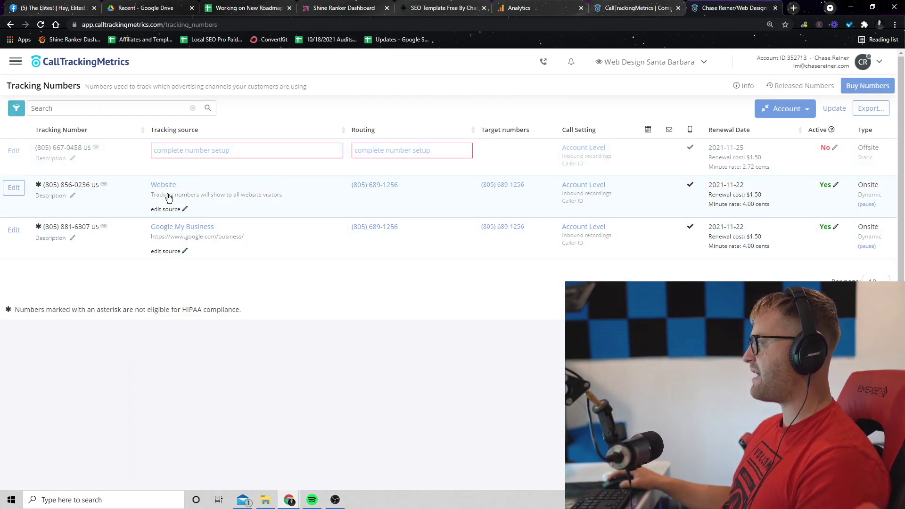
# - Copy the account's async tracking script from the Tracking Code page
pyautogui.moveTo(350, 189); pyautogui.dragTo(403, 195)
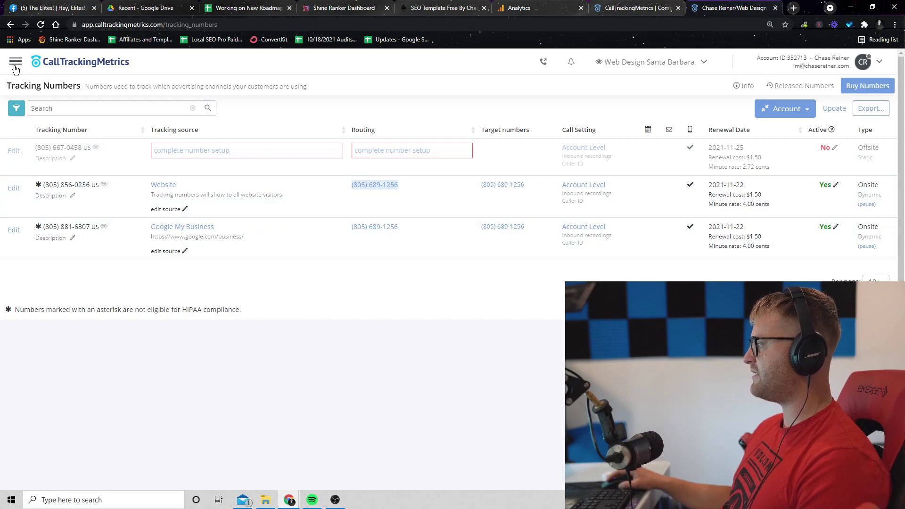
pyautogui.click(15, 62)
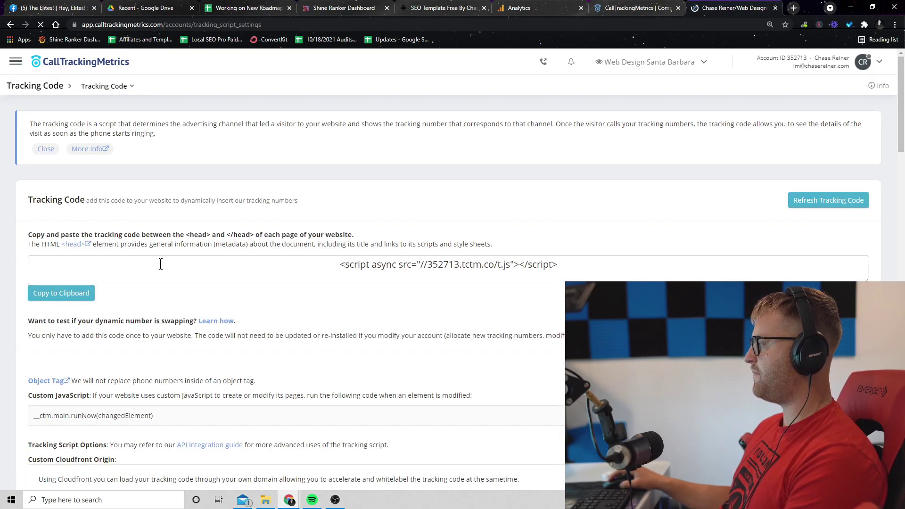
pyautogui.click(380, 273)
pyautogui.hotkey('ctrl', 'c')
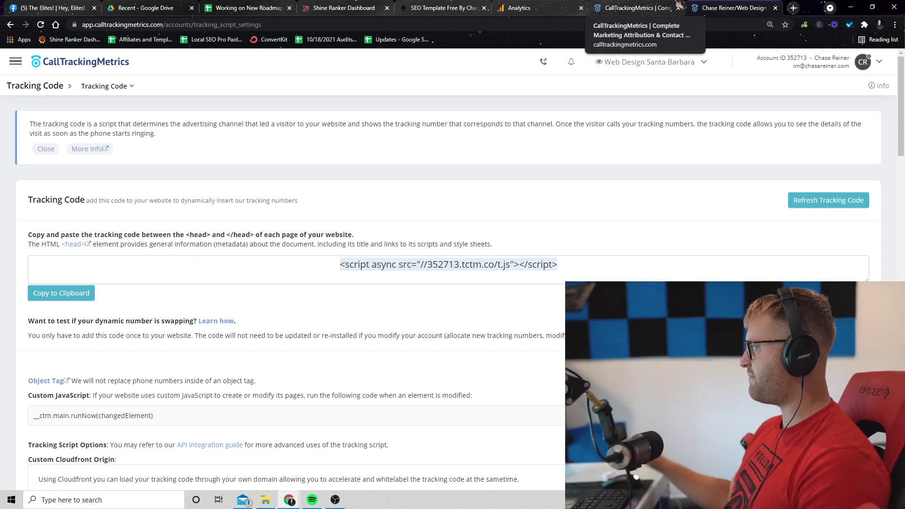
# - Point another browser tab to squarespace.com
pyautogui.click(443, 7)
pyautogui.click(271, 26)
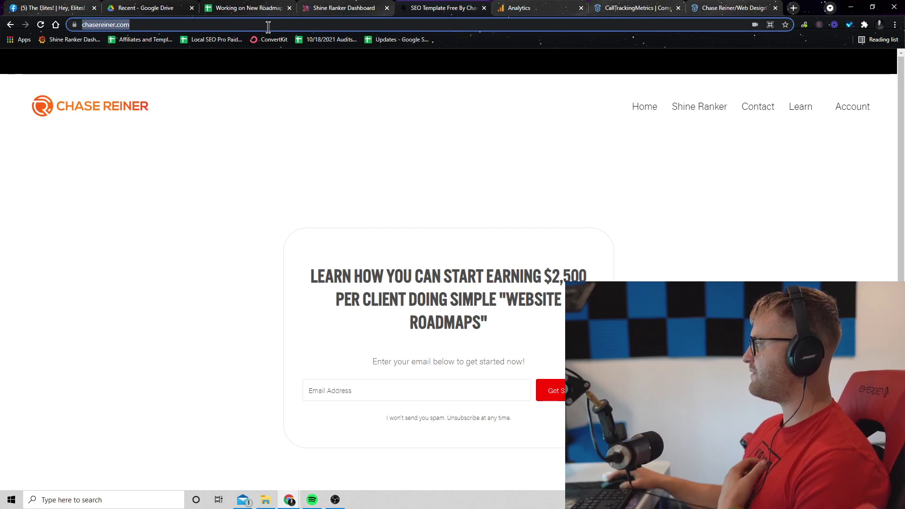
pyautogui.press('BackSpace')
pyautogui.write('squarespace')
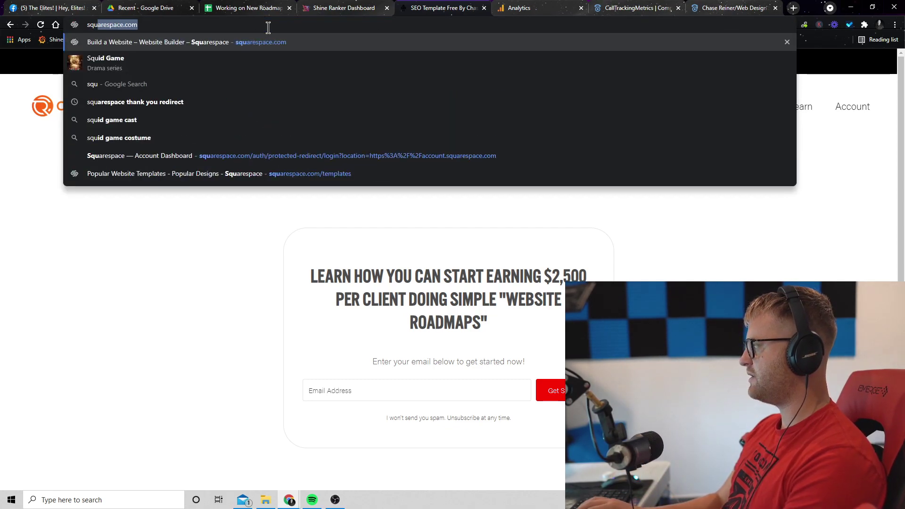
pyautogui.press('Return')
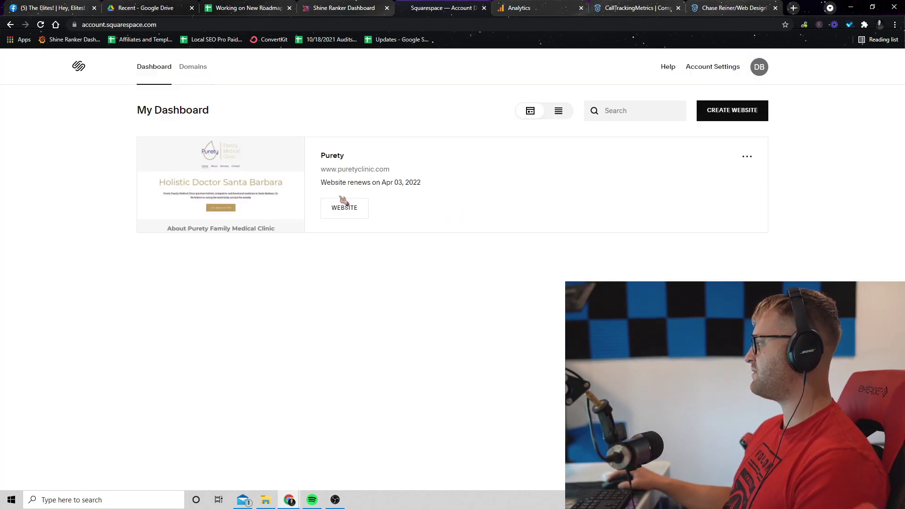
# - Paste the tracking script into Purety's Code Injection header, then cancel back to Advanced
pyautogui.click(220, 182)
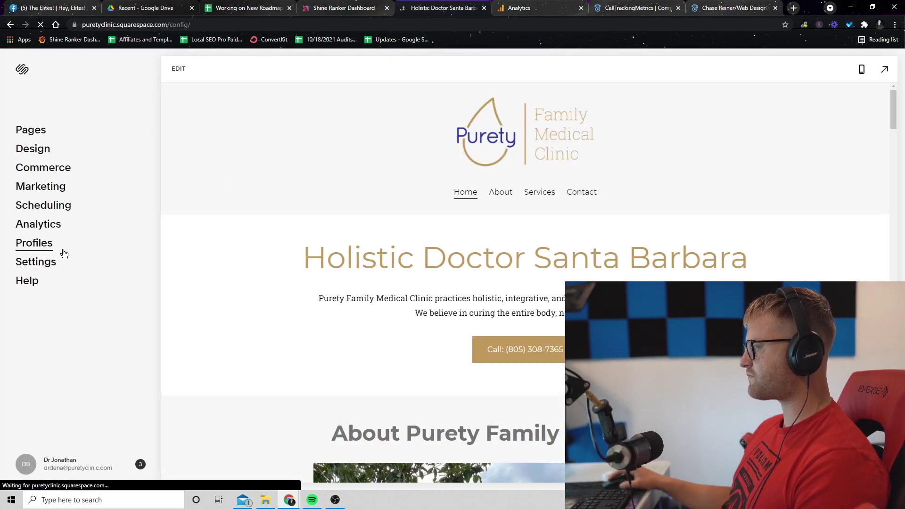
pyautogui.click(48, 262)
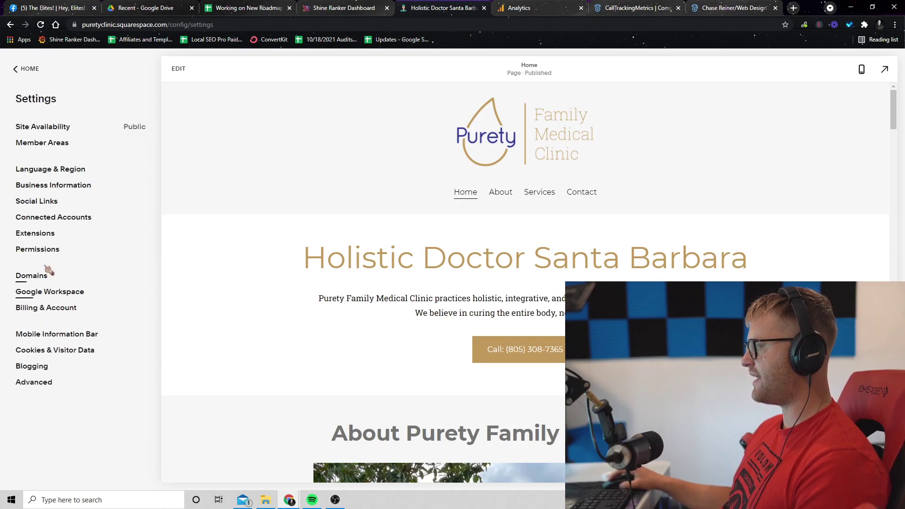
pyautogui.click(47, 382)
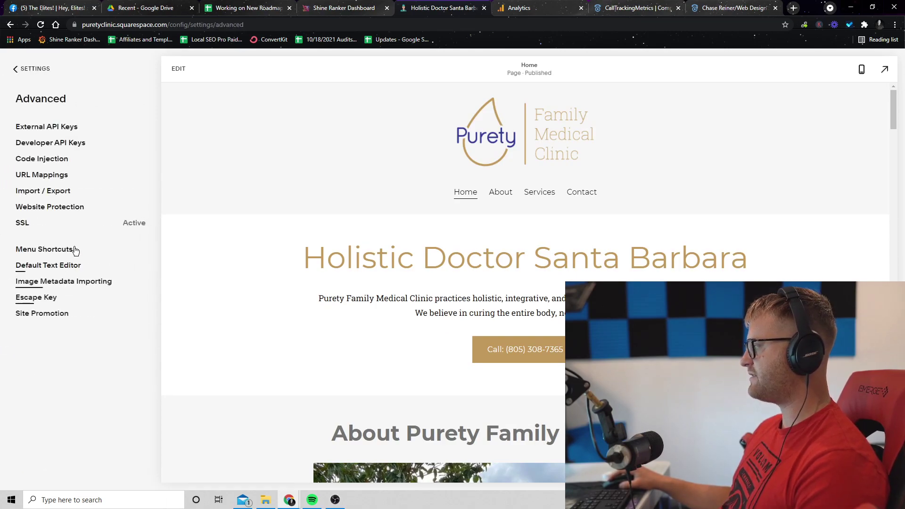
pyautogui.click(60, 161)
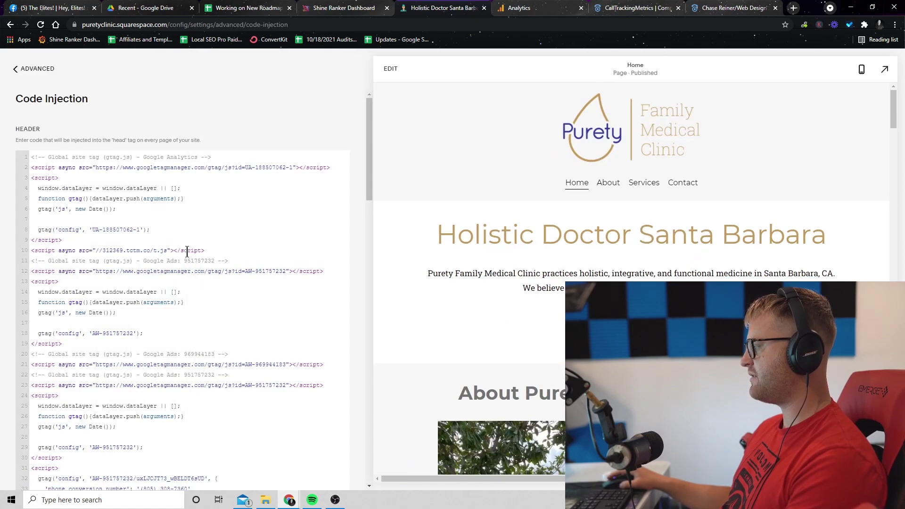
pyautogui.scroll(-5, 154, 380)
pyautogui.scroll(-10, 154, 380)
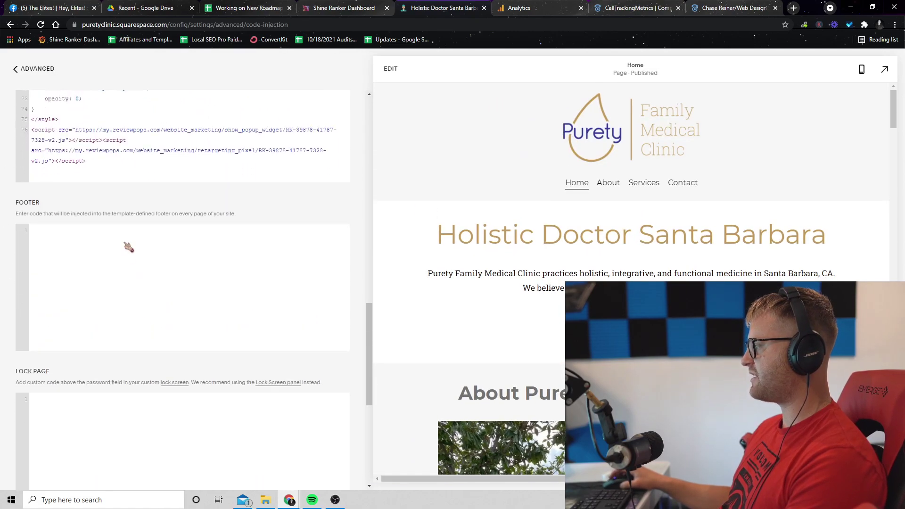
pyautogui.press('Return')
pyautogui.press('Return')
pyautogui.hotkey('ctrl', 'v')
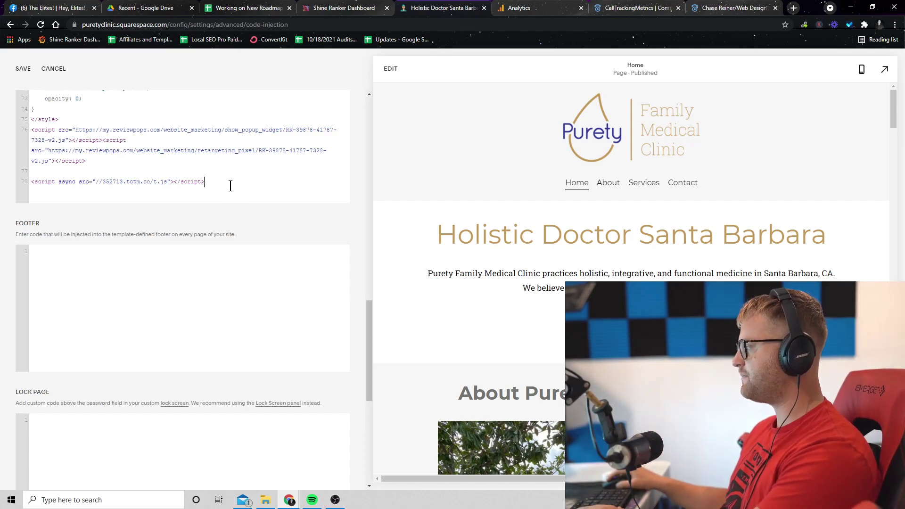
pyautogui.click(54, 69)
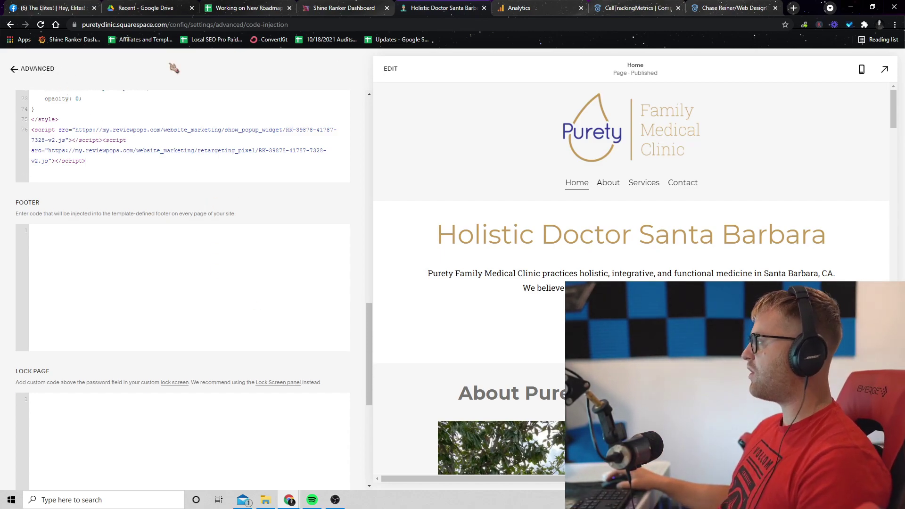
pyautogui.click(174, 69)
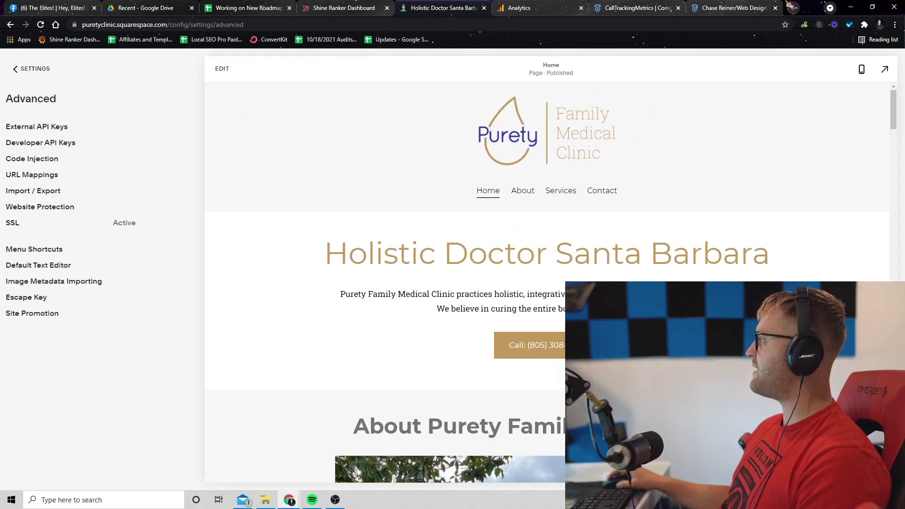
# - Search Google for 'oh scripts wordpress plugin' and open the OH Add Script page in a new tab
pyautogui.click(794, 7)
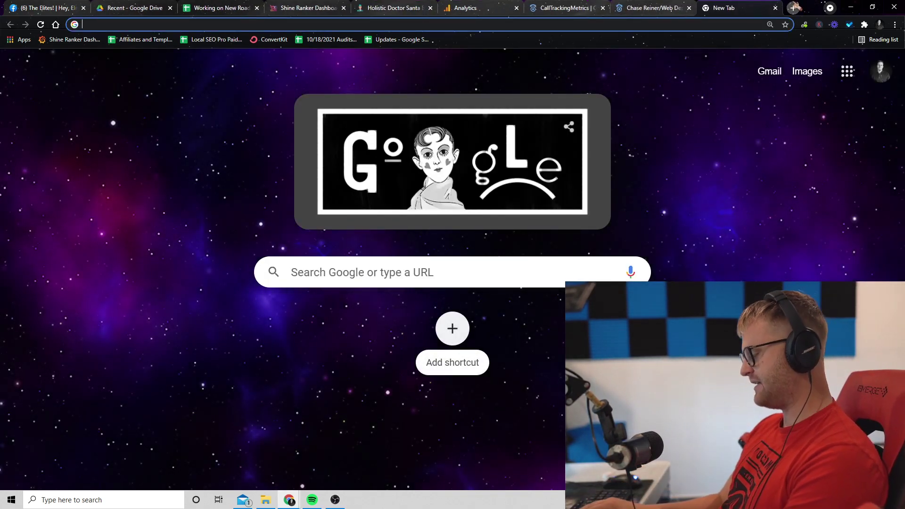
pyautogui.write('o')
pyautogui.press('BackSpace')
pyautogui.write('o')
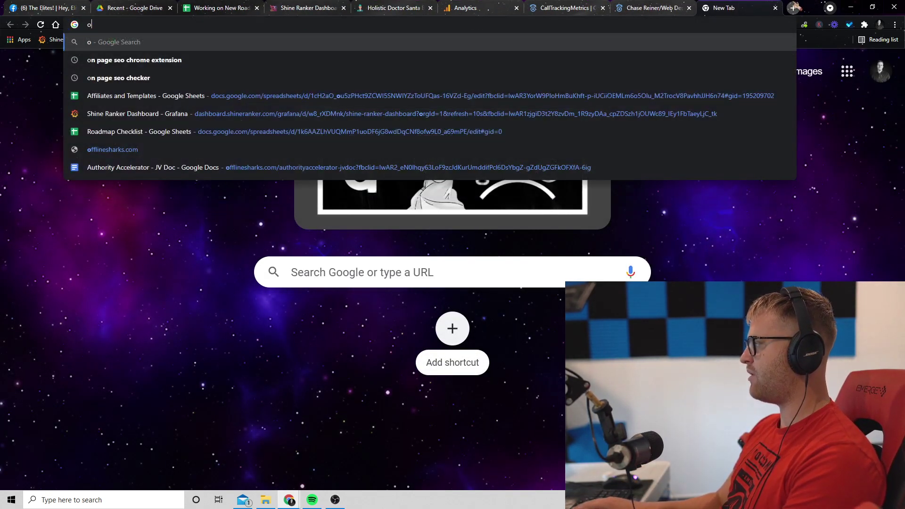
pyautogui.write('h scripts')
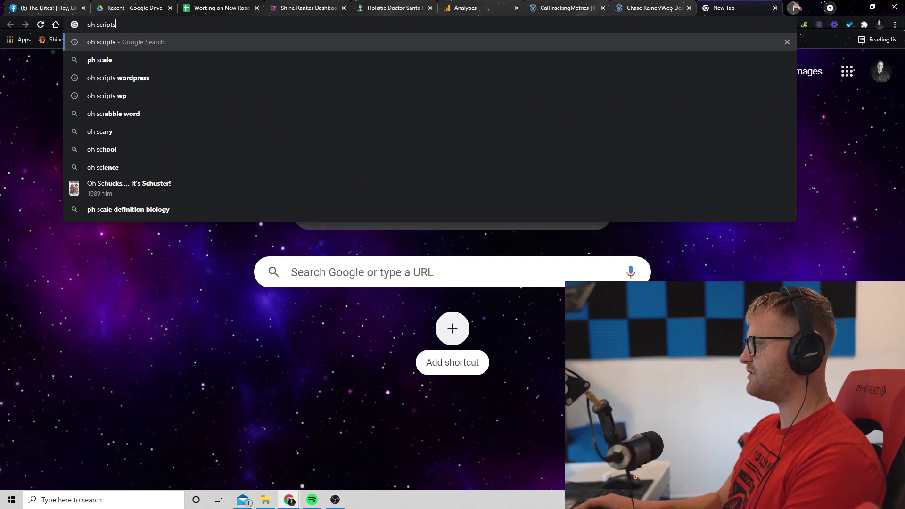
pyautogui.write(' wordpress plugin')
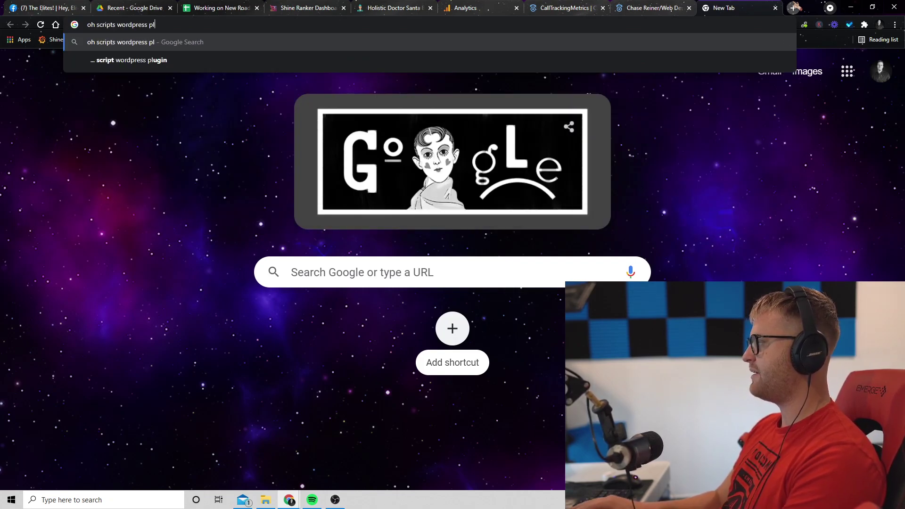
pyautogui.press('Return')
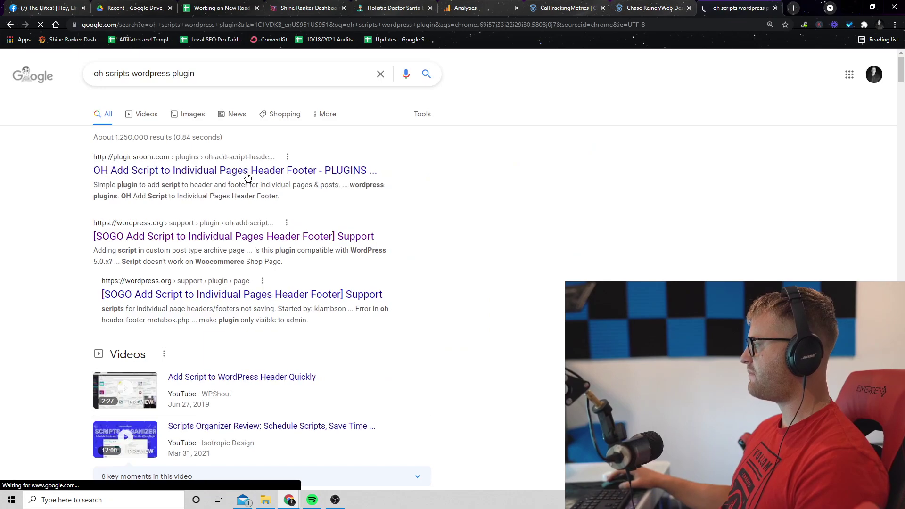
pyautogui.click(246, 169)
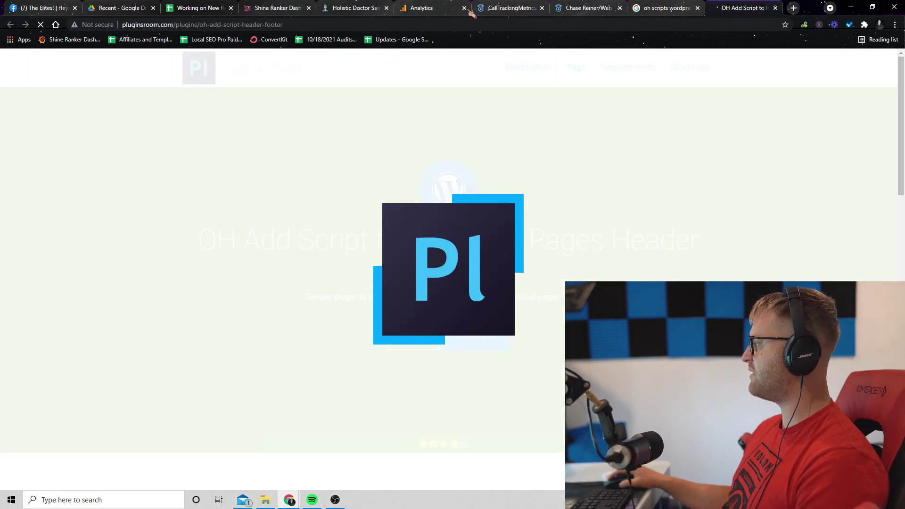
pyautogui.hotkey('ctrl', 'shift', 'Tab')
pyautogui.scroll(-10, 174, 218)
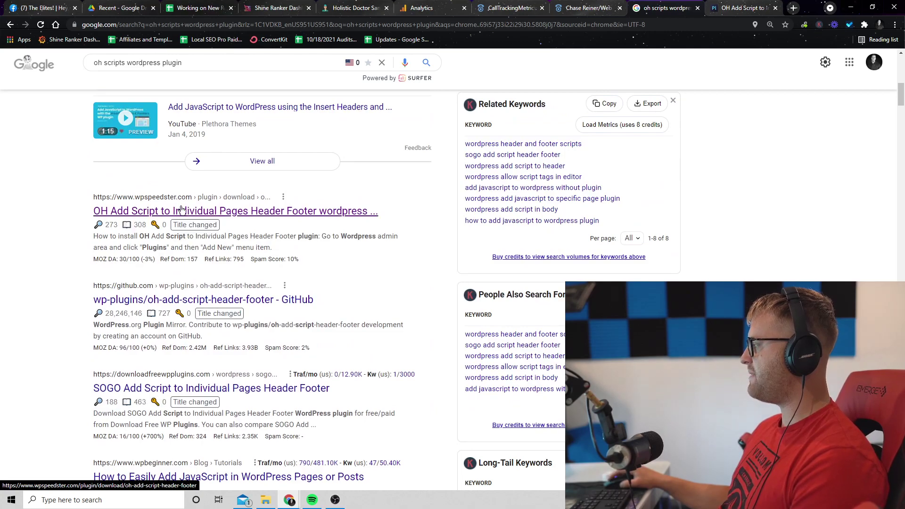
# - Download the OH Add Script plugin zip from the wpspeedster page
pyautogui.click(220, 209)
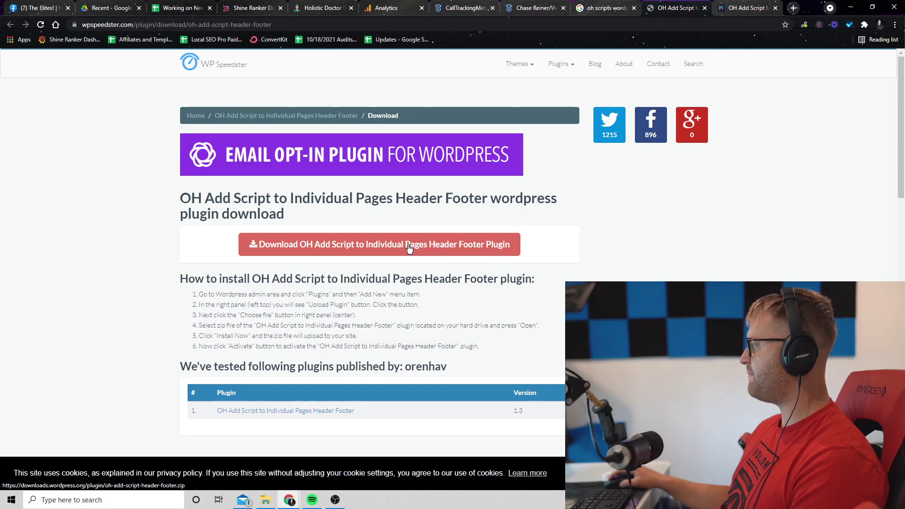
pyautogui.click(409, 245)
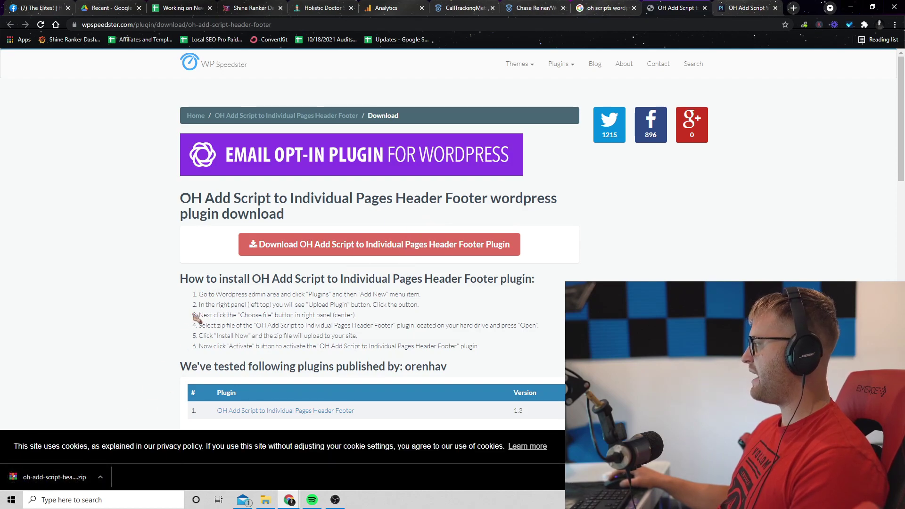
pyautogui.scroll(-8, 195, 317)
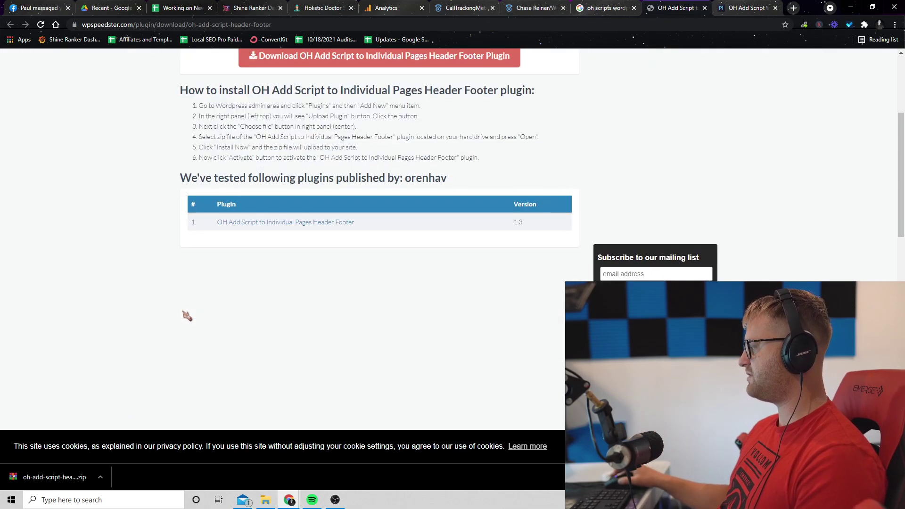
pyautogui.scroll(8, 198, 277)
# - View the Pages Header Footer screenshot's source, then return to Analytics Realtime Conversions
pyautogui.hotkey('ctrl', 'shift', 'Tab')
pyautogui.scroll(10, 266, 79)
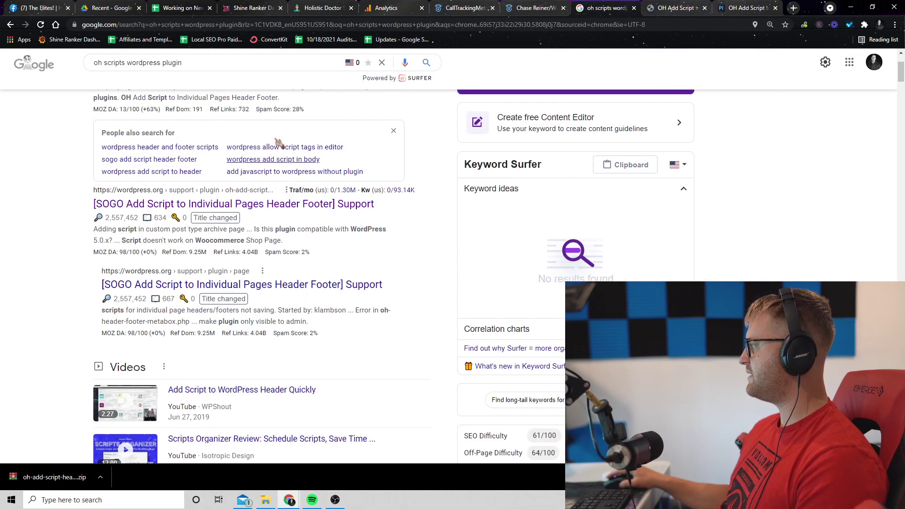
pyautogui.click(197, 113)
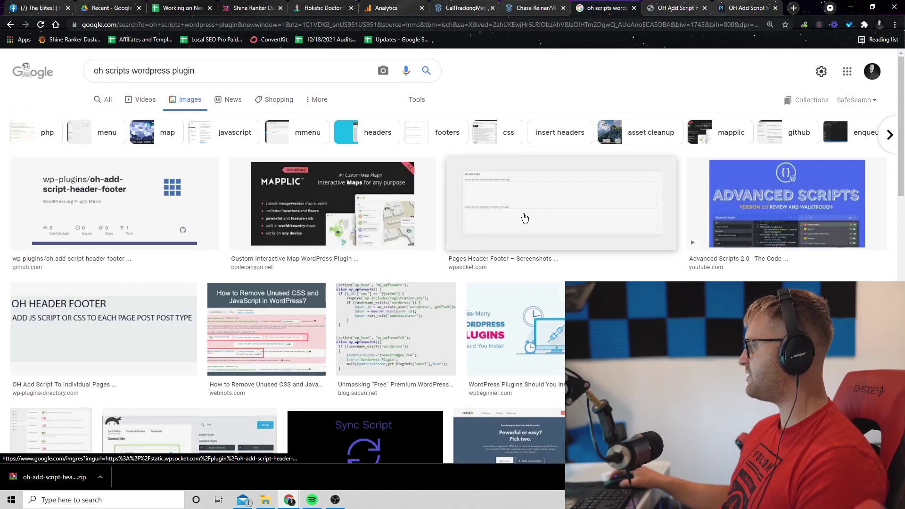
pyautogui.click(523, 217)
pyautogui.click(604, 143)
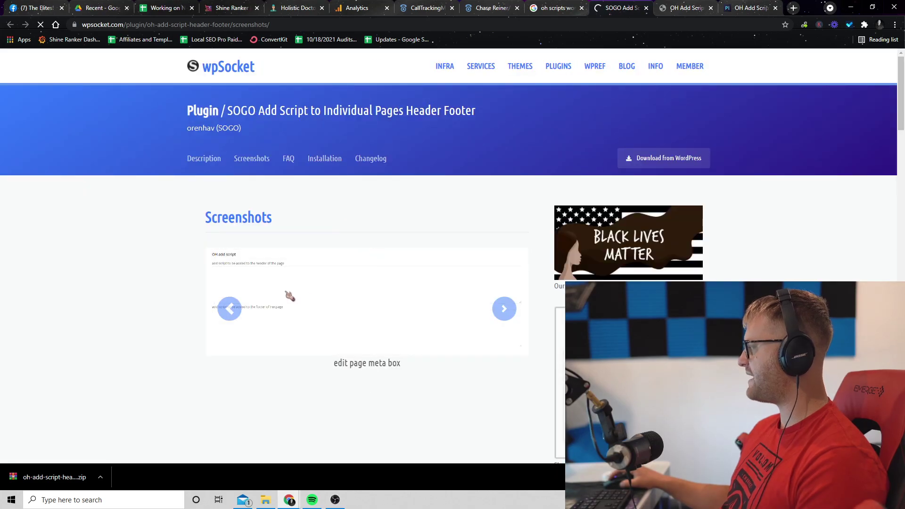
pyautogui.scroll(4, 334, 345)
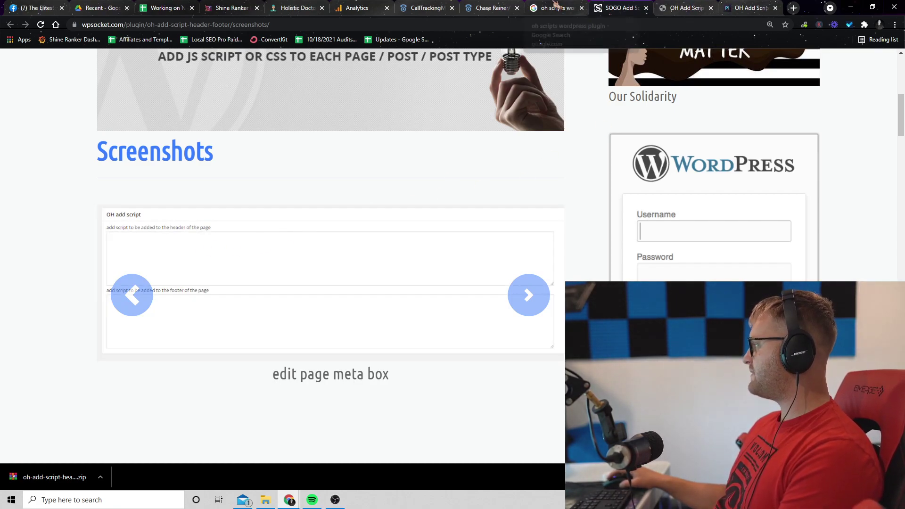
pyautogui.click(556, 6)
pyautogui.click(362, 6)
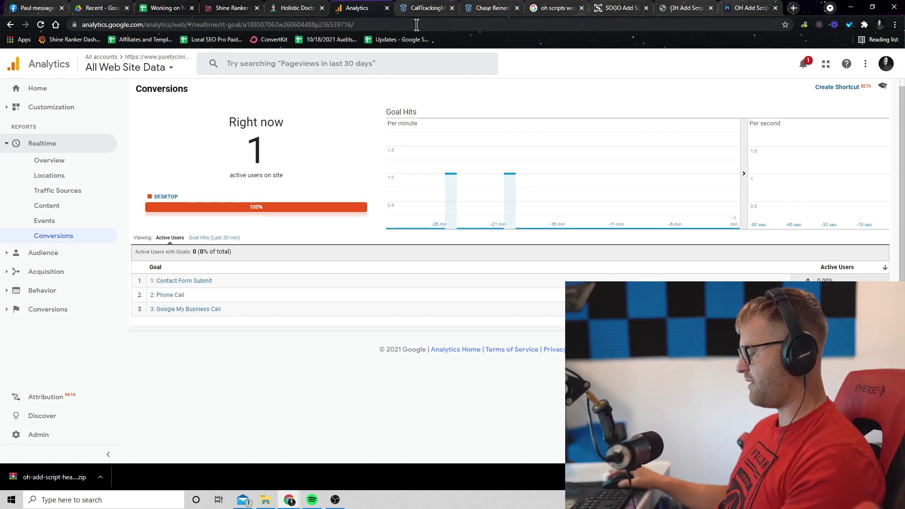
# - Search 'web design santa barbara' privately, visit wdsantabarbara.com, then bring Analytics back to front
pyautogui.hotkey('ctrl', 'shift', 'n')
pyautogui.write('web design santa barbara')
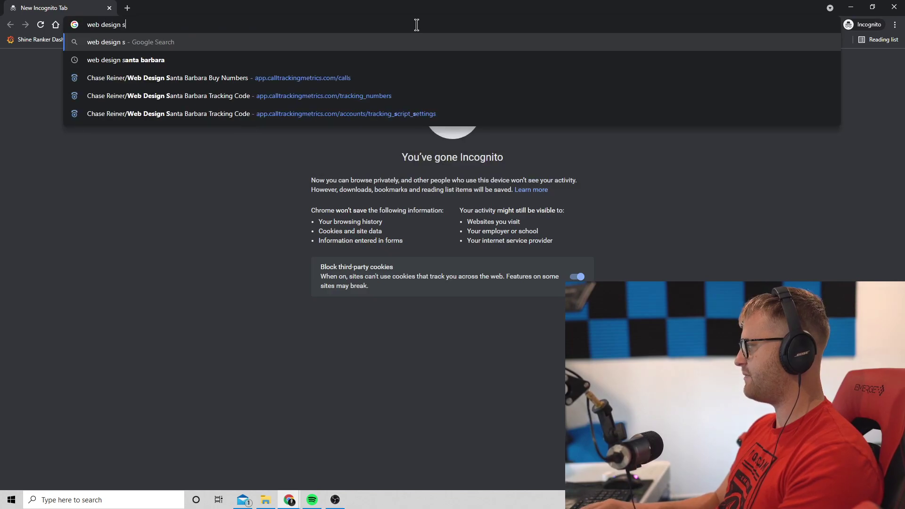
pyautogui.press('Return')
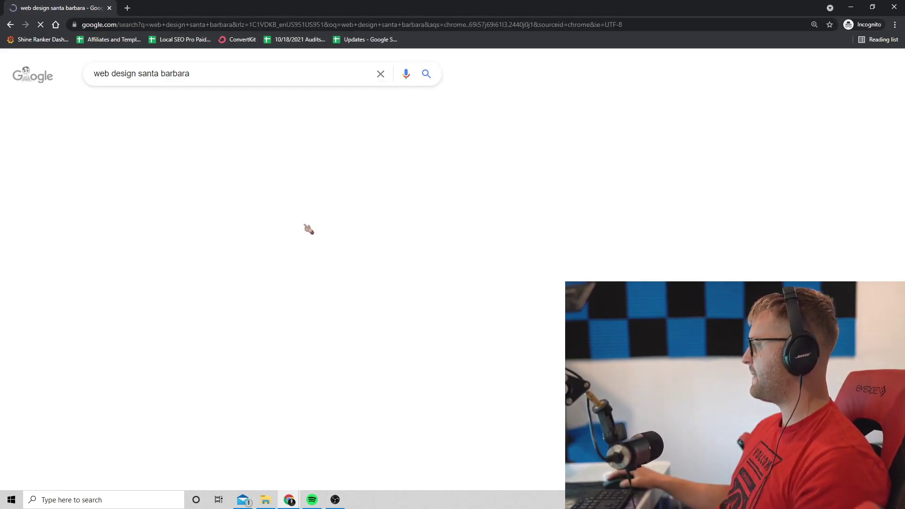
pyautogui.scroll(-1, 512, 294)
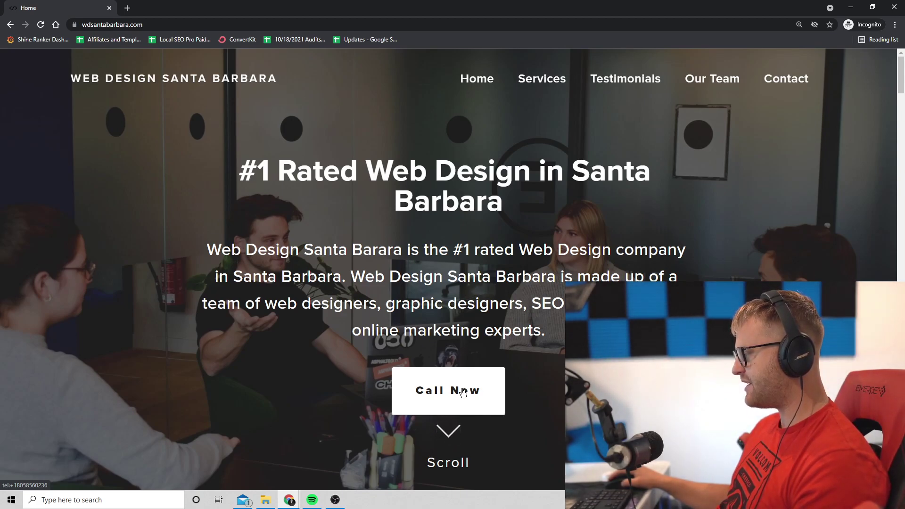
pyautogui.click(10, 25)
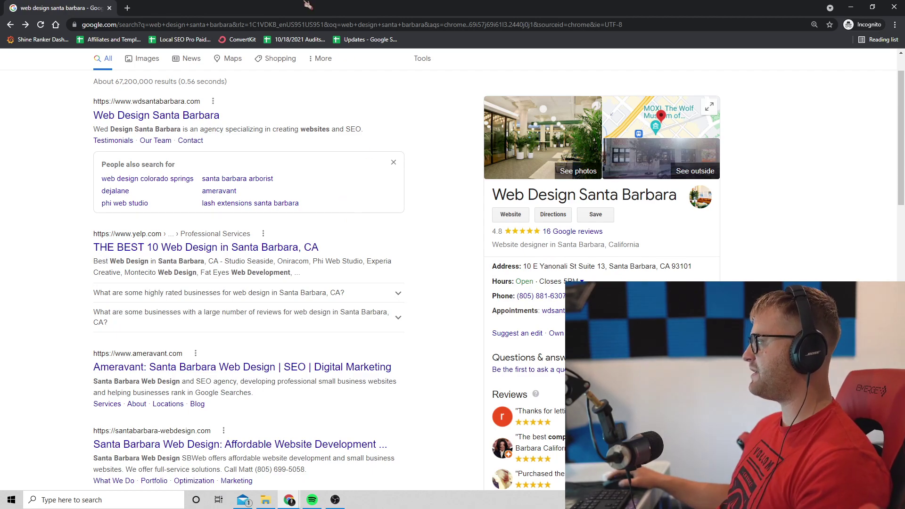
pyautogui.doubleClick(339, 5)
pyautogui.click(328, 173)
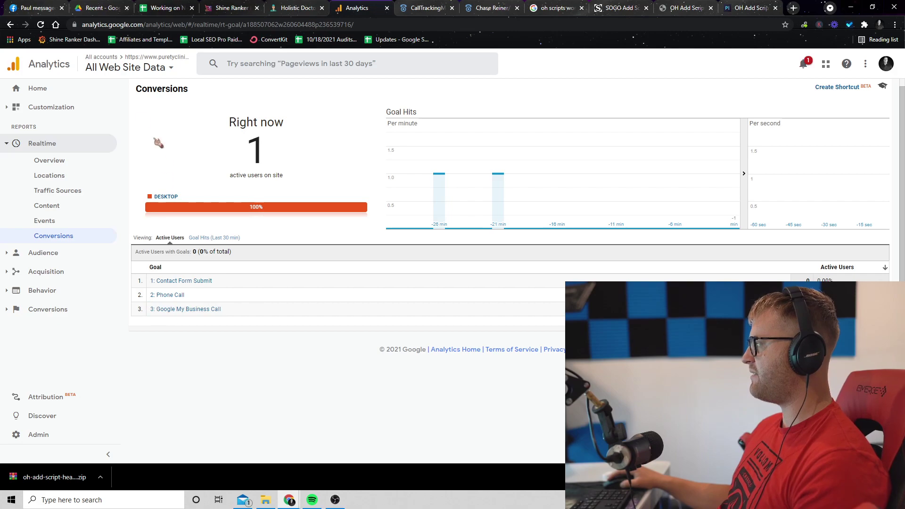
# - Open the Conversions > Goals > Overview report for Oct 18–24, 2021
pyautogui.click(126, 69)
pyautogui.click(241, 396)
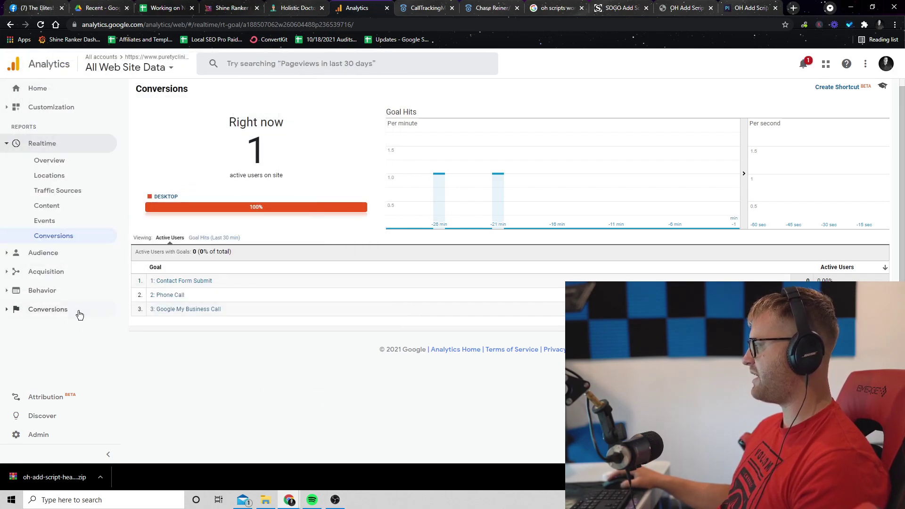
pyautogui.click(61, 309)
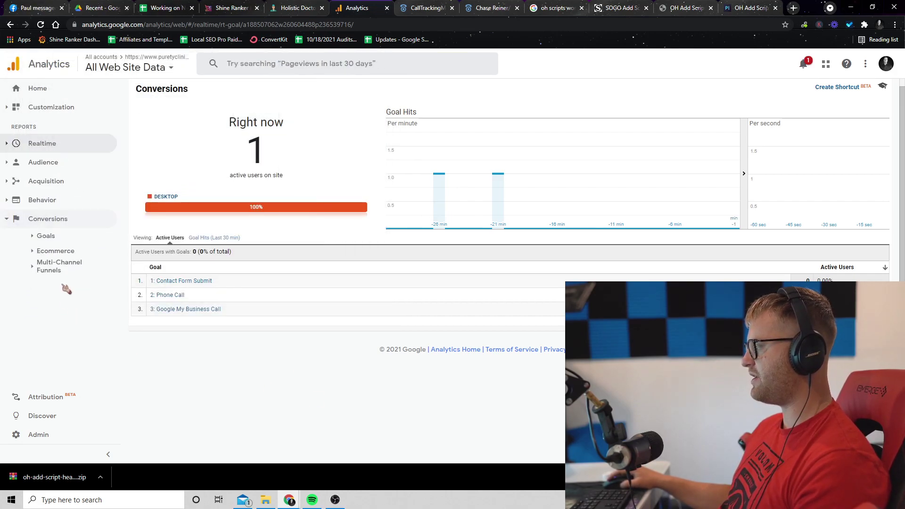
pyautogui.click(60, 236)
pyautogui.click(61, 252)
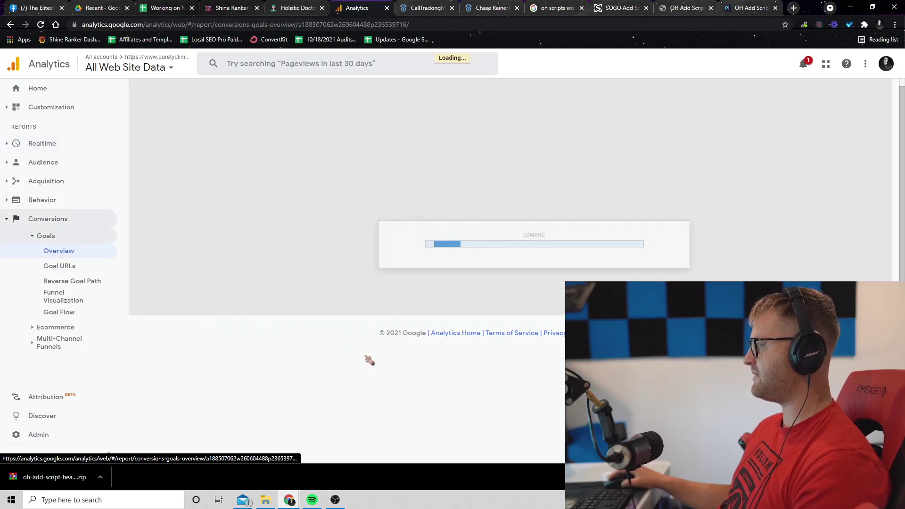
pyautogui.scroll(-1, 525, 384)
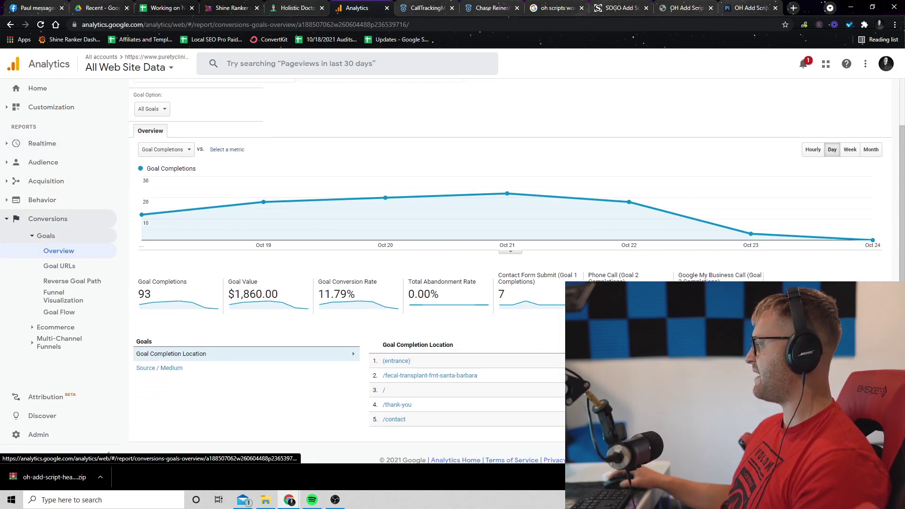
pyautogui.tripleClick(612, 275)
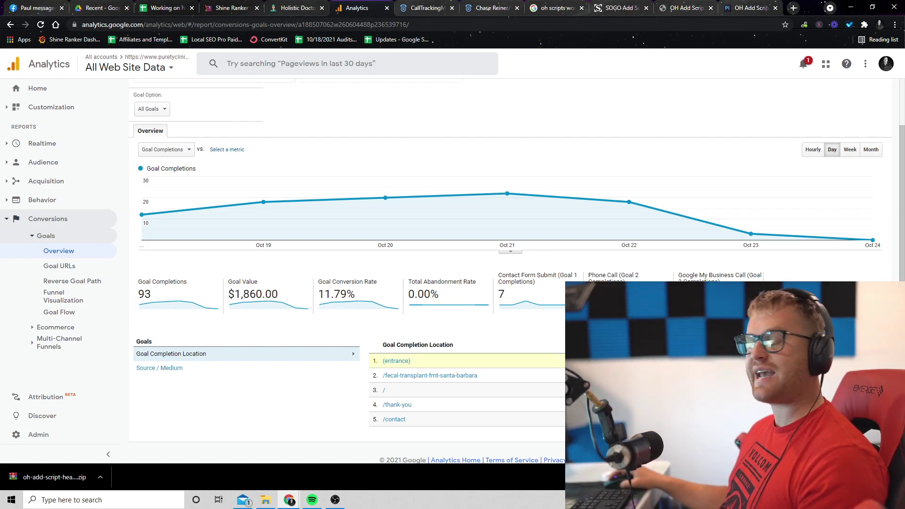
# - Drill into the (entrance) goal completion location, then return to Goals Overview
pyautogui.click(613, 361)
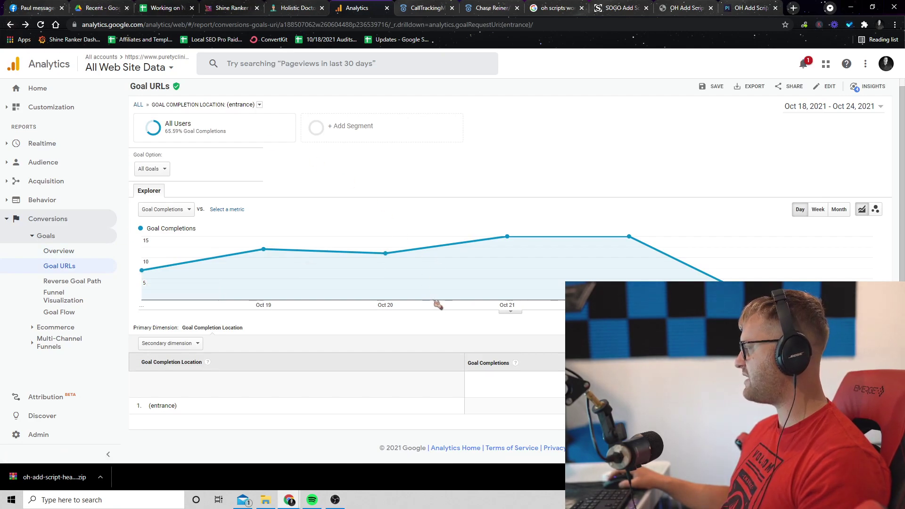
pyautogui.click(10, 25)
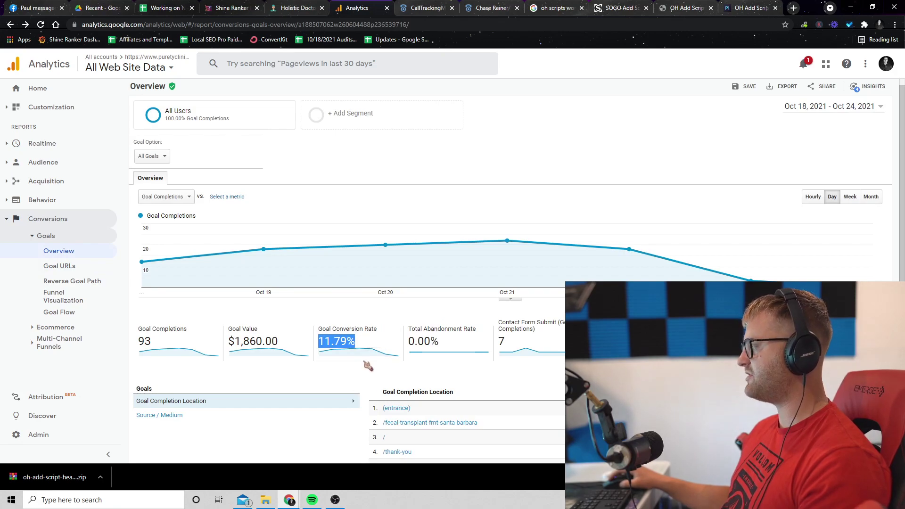
pyautogui.click(361, 371)
pyautogui.click(369, 375)
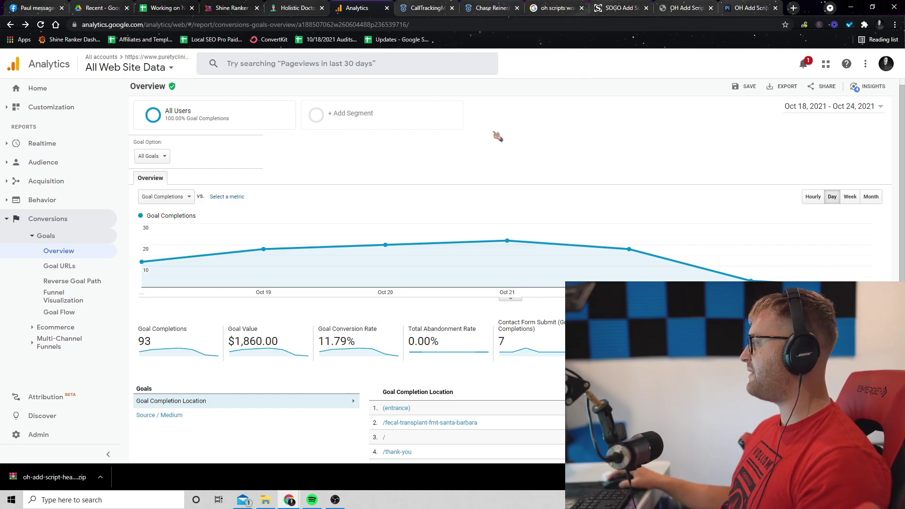
# - Open the Integrations page under CallTrackingMetrics settings
pyautogui.click(490, 8)
pyautogui.click(424, 8)
pyautogui.click(491, 8)
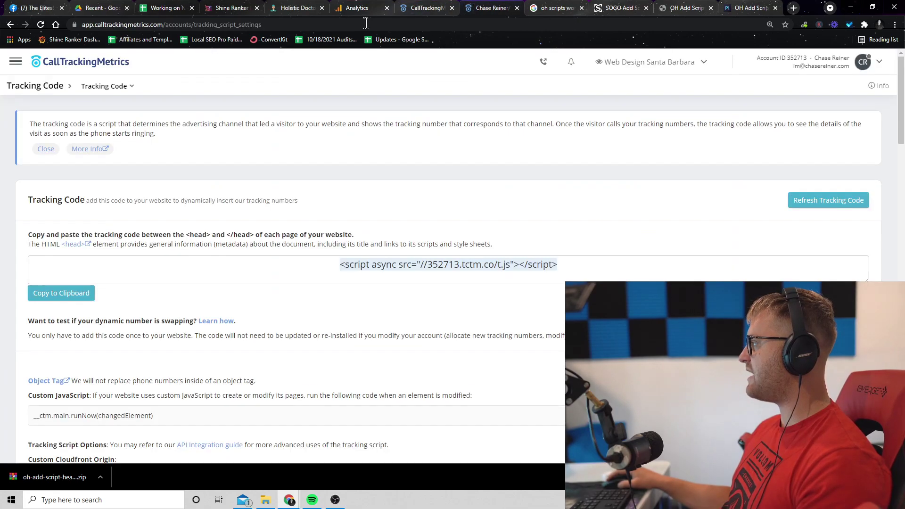
pyautogui.click(16, 62)
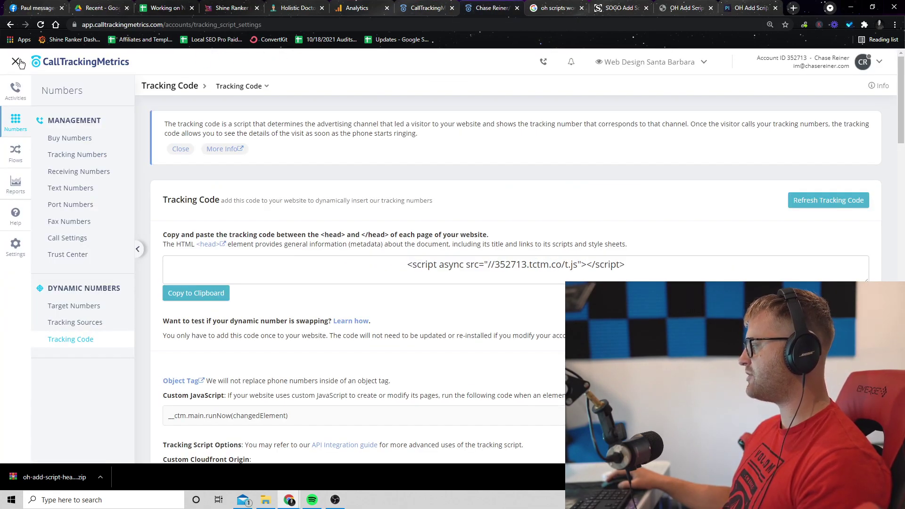
pyautogui.click(17, 252)
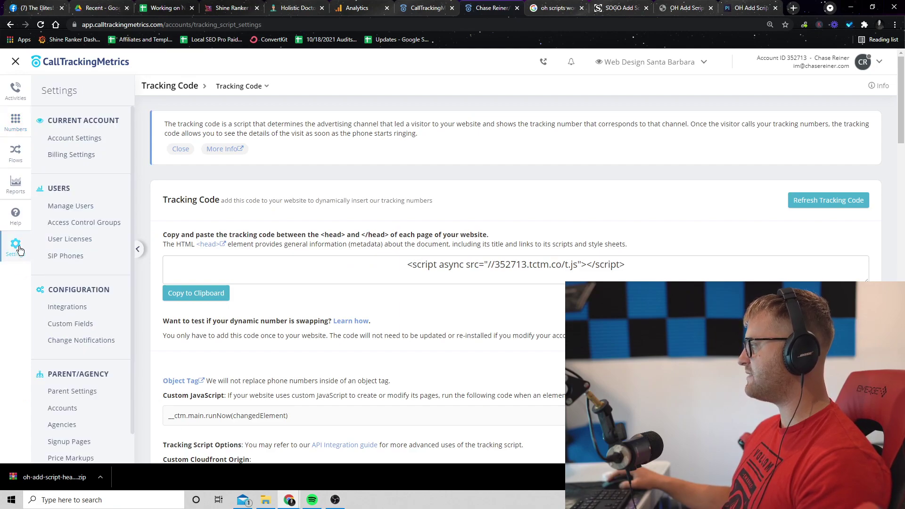
pyautogui.scroll(-5, 73, 330)
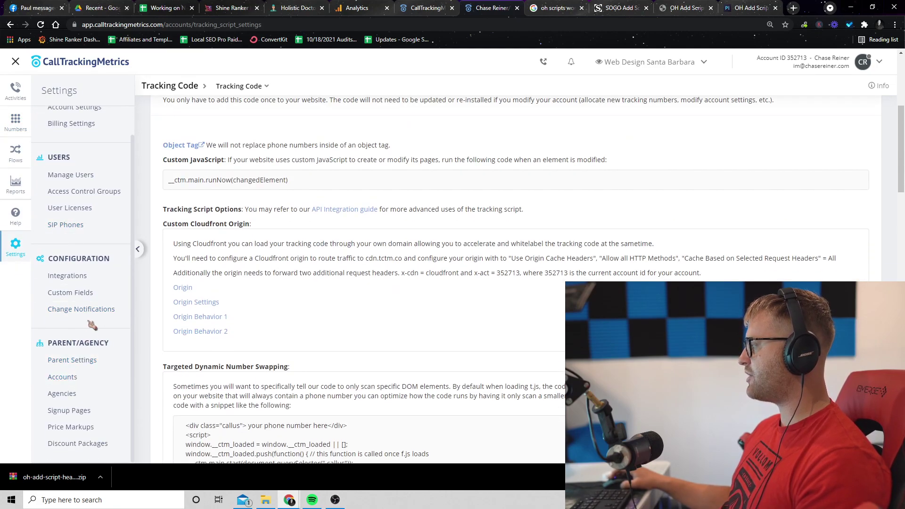
pyautogui.click(88, 279)
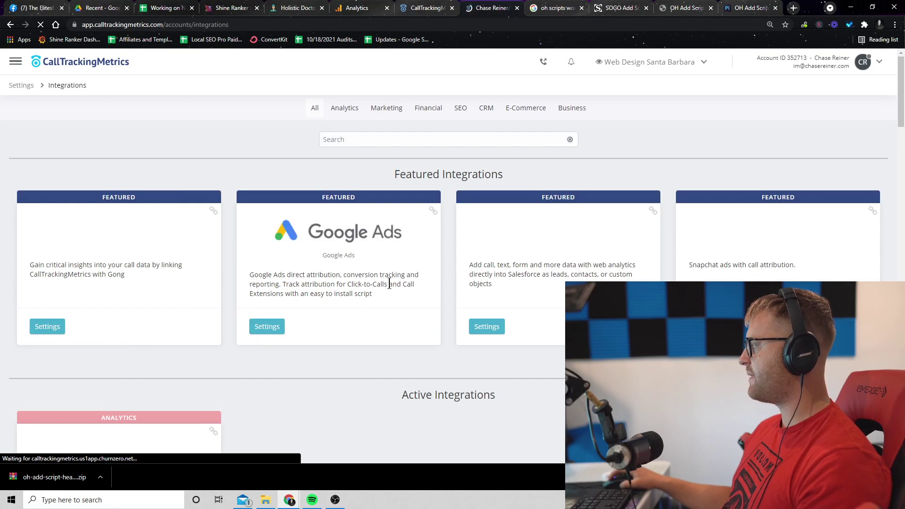
# - Unlink the Google Analytics account from its integration settings and confirm
pyautogui.click(420, 140)
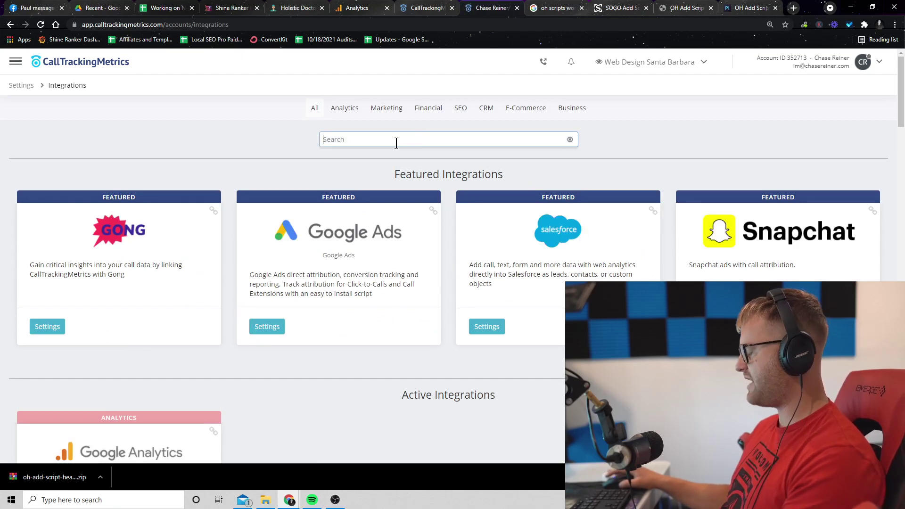
pyautogui.scroll(-7, 396, 143)
pyautogui.click(47, 222)
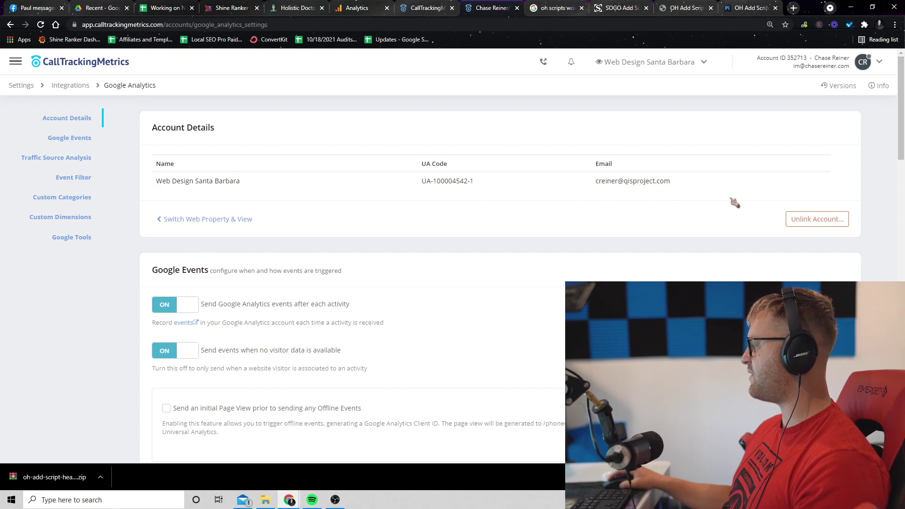
pyautogui.click(820, 219)
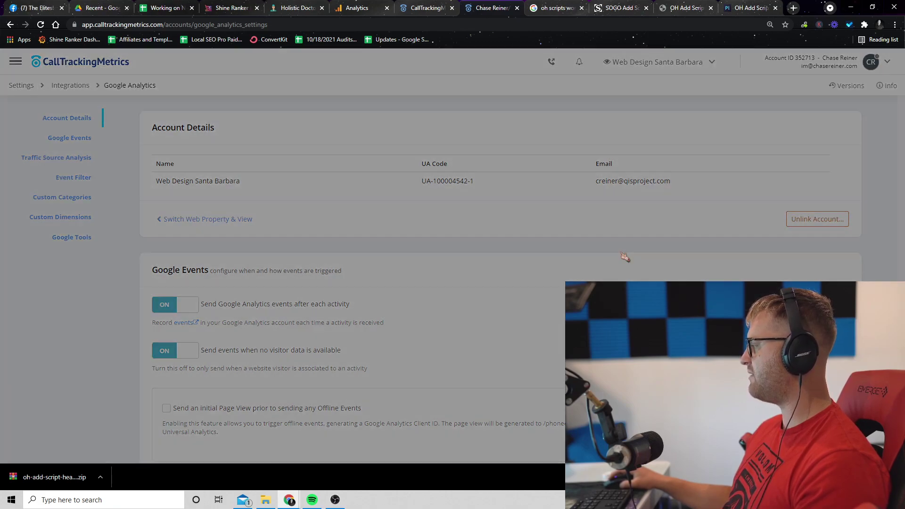
pyautogui.click(809, 124)
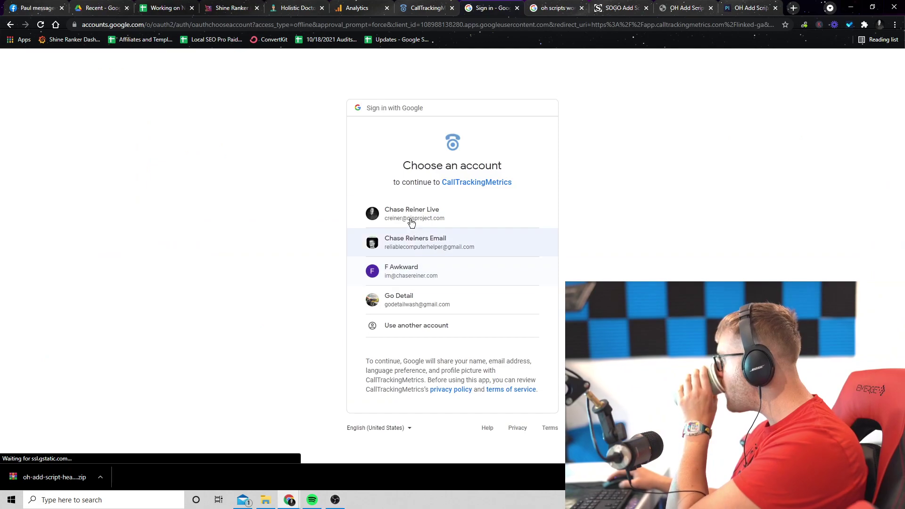
pyautogui.click(410, 216)
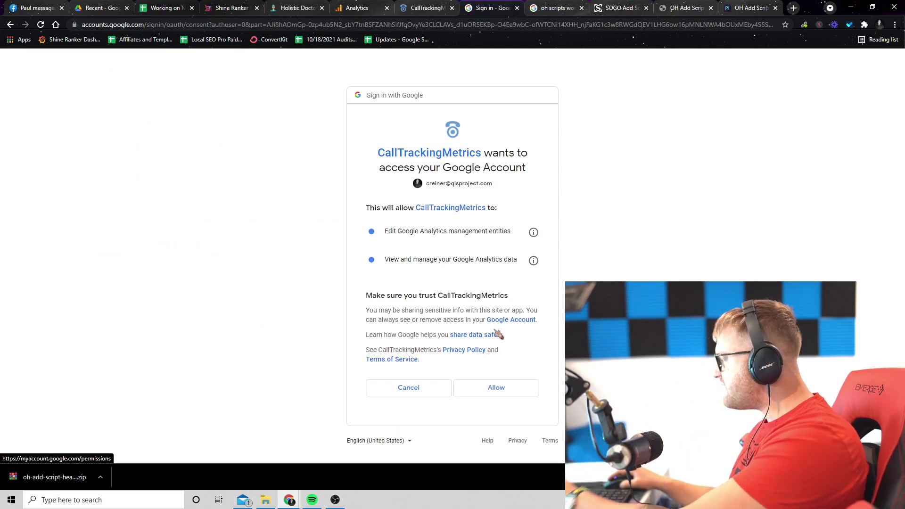
pyautogui.click(492, 387)
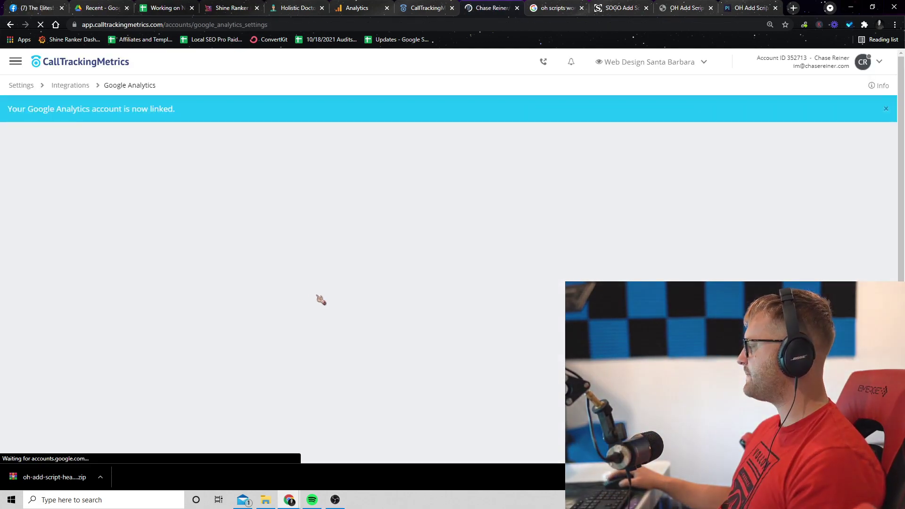
pyautogui.click(258, 289)
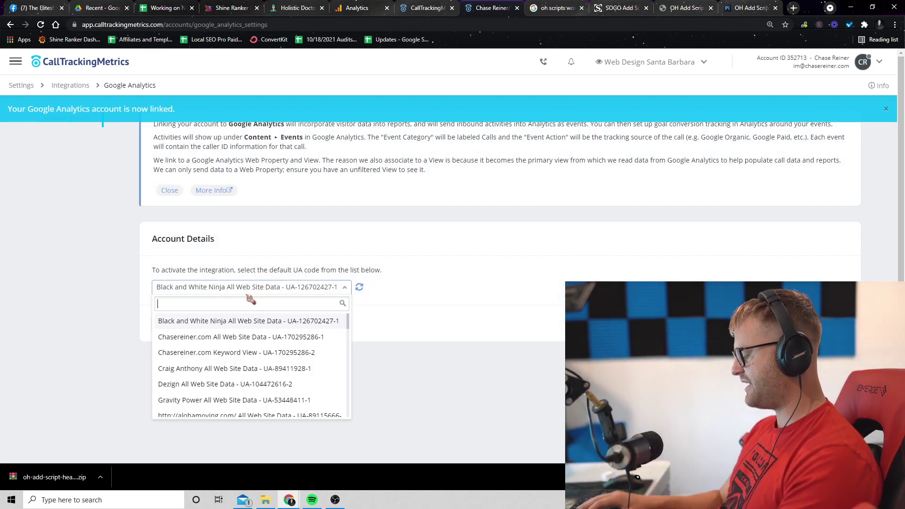
pyautogui.write('web des')
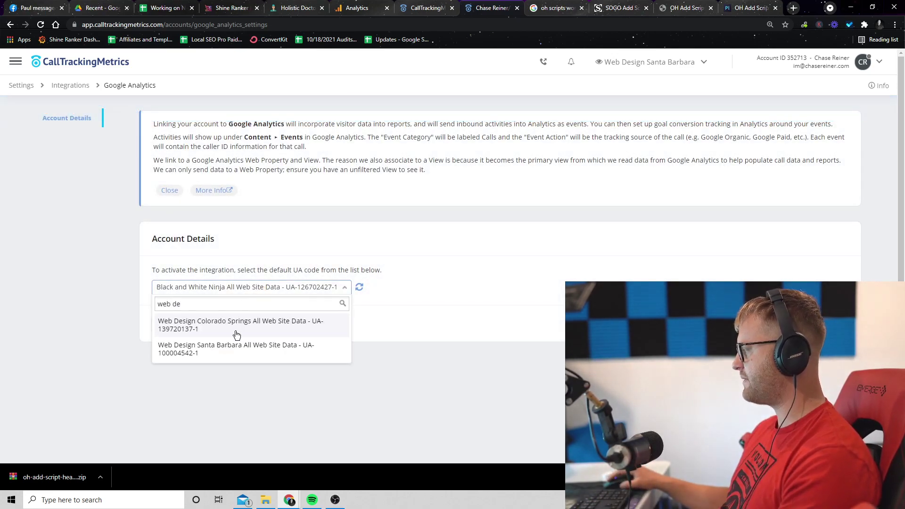
pyautogui.click(237, 347)
pyautogui.click(173, 326)
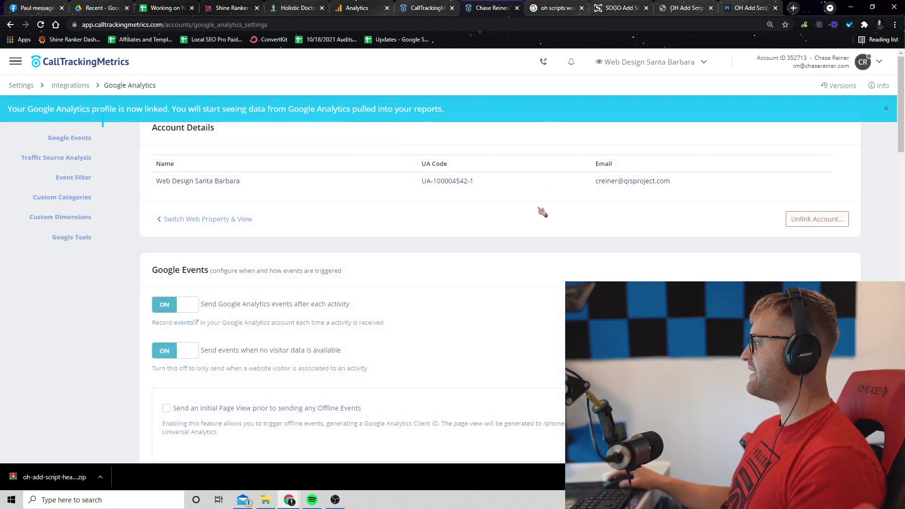
pyautogui.click(370, 5)
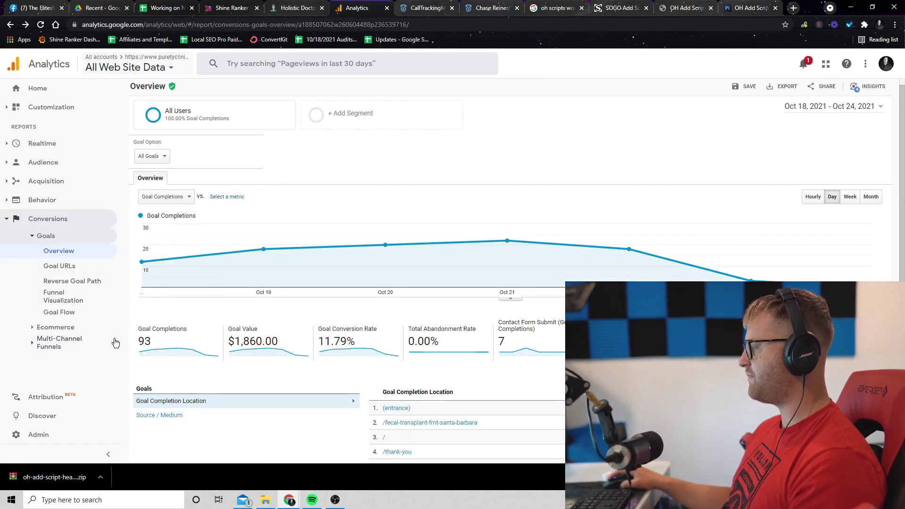
# - Open Behavior > Events > Overview and break top events down by Event Action
pyautogui.click(121, 68)
pyautogui.click(479, 141)
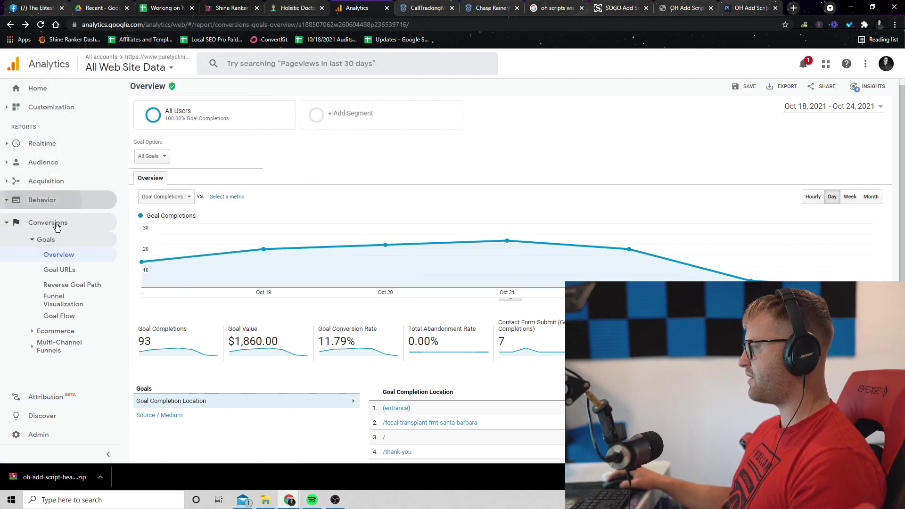
pyautogui.click(42, 200)
pyautogui.click(52, 292)
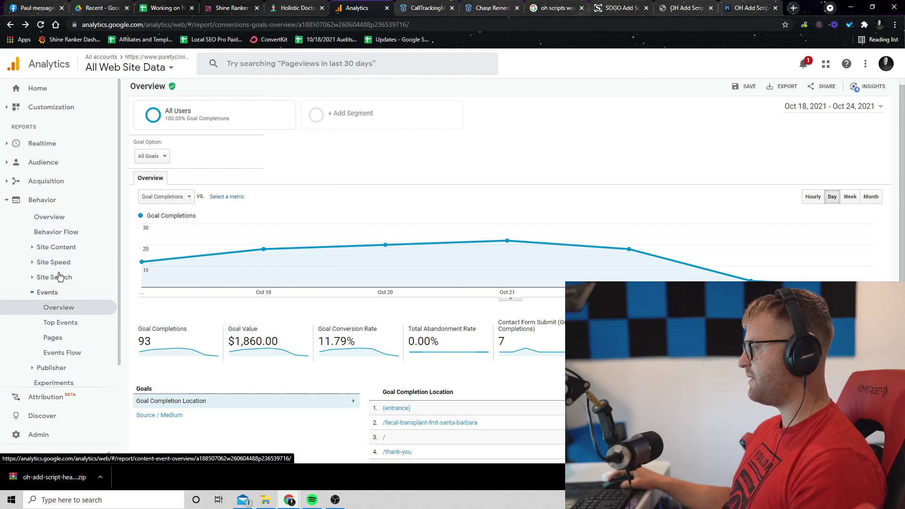
pyautogui.click(58, 308)
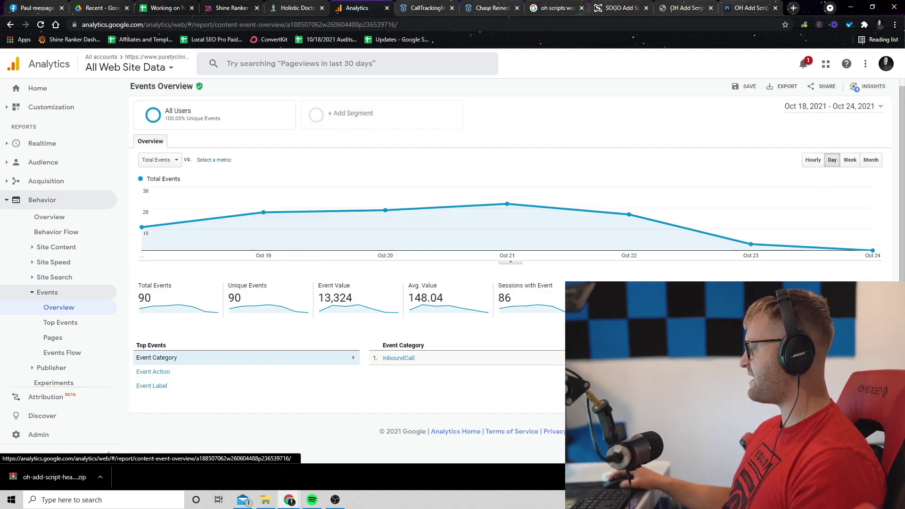
pyautogui.click(153, 372)
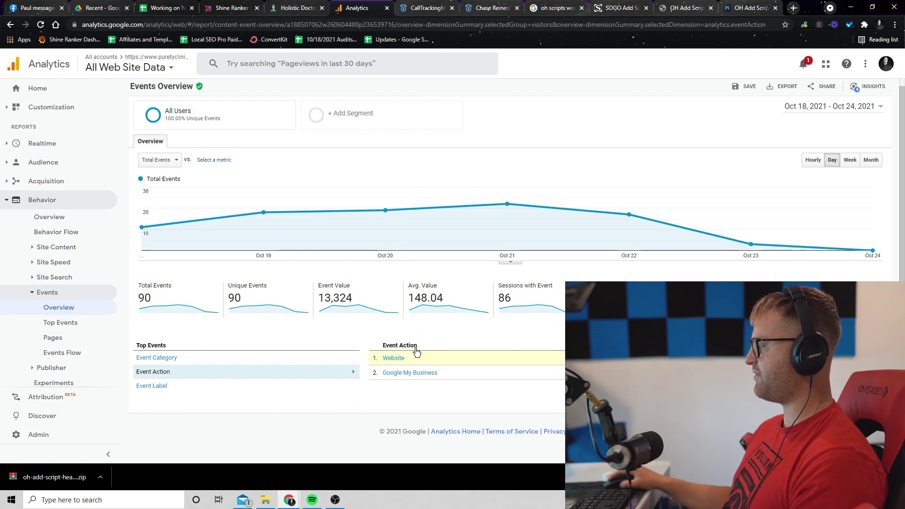
# - In Admin > Goals, rename the Phone Call goal to Website Call
pyautogui.click(56, 439)
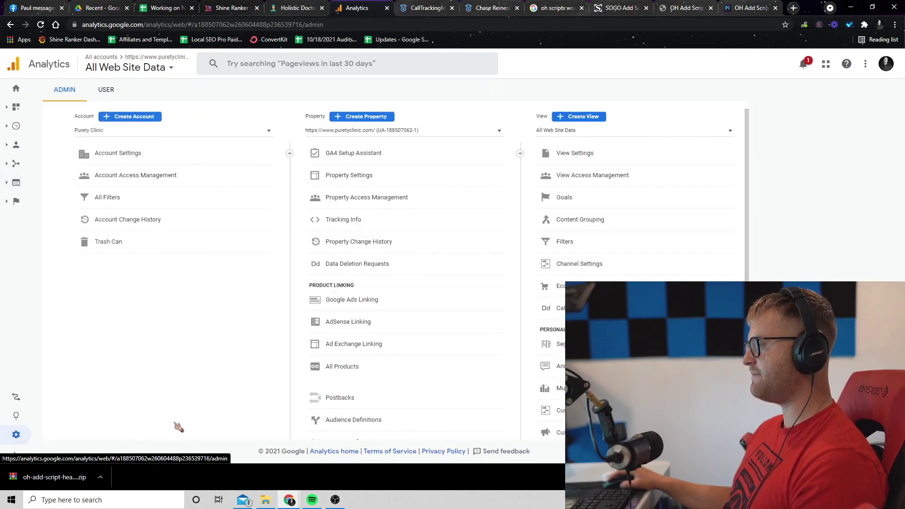
pyautogui.click(633, 199)
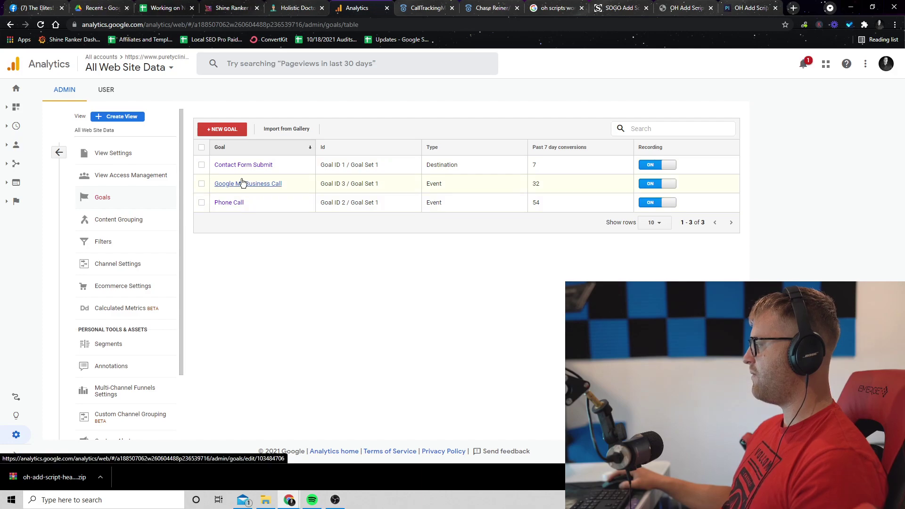
pyautogui.click(240, 204)
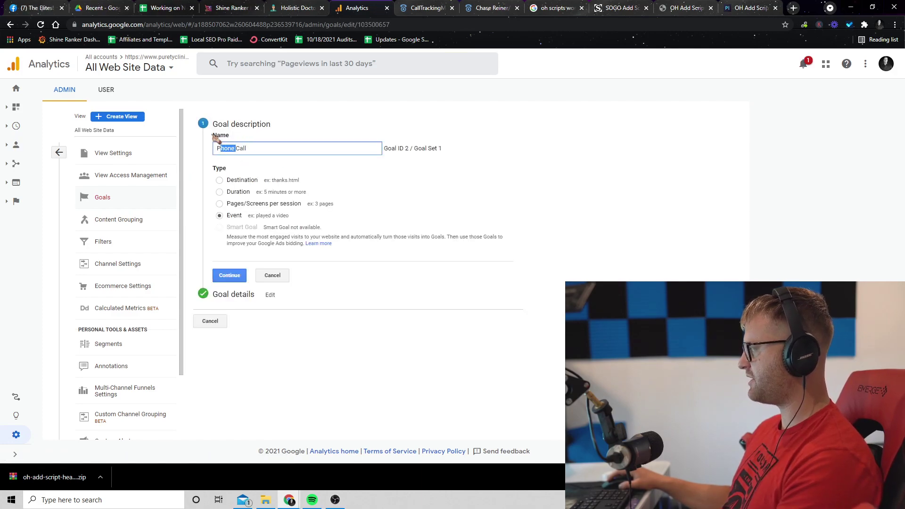
pyautogui.moveTo(216, 137); pyautogui.dragTo(216, 137)
pyautogui.write('Website')
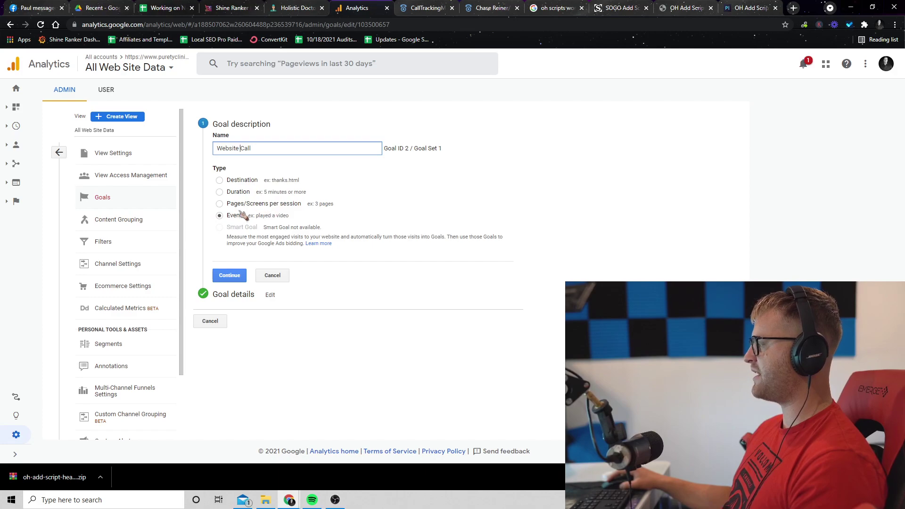
# - Keep the InboundCall category and Website action conditions and save the Website Call goal
pyautogui.click(238, 275)
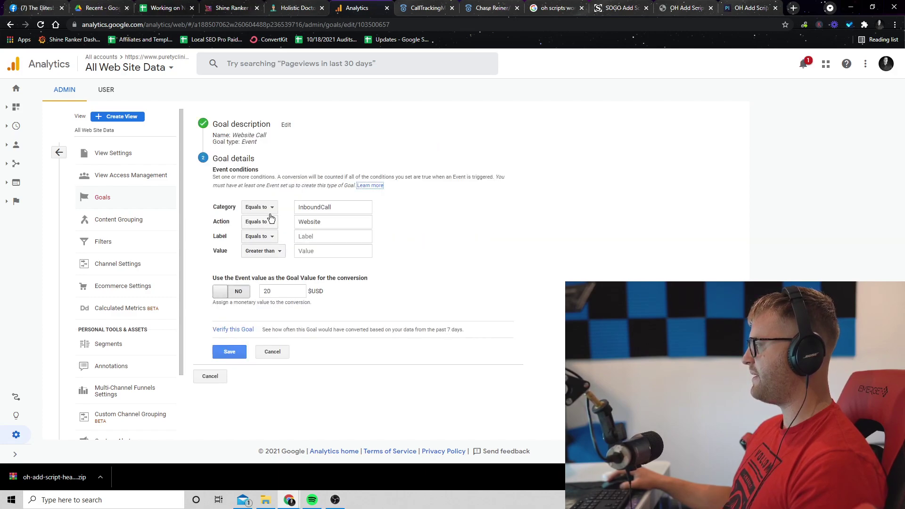
pyautogui.doubleClick(348, 207)
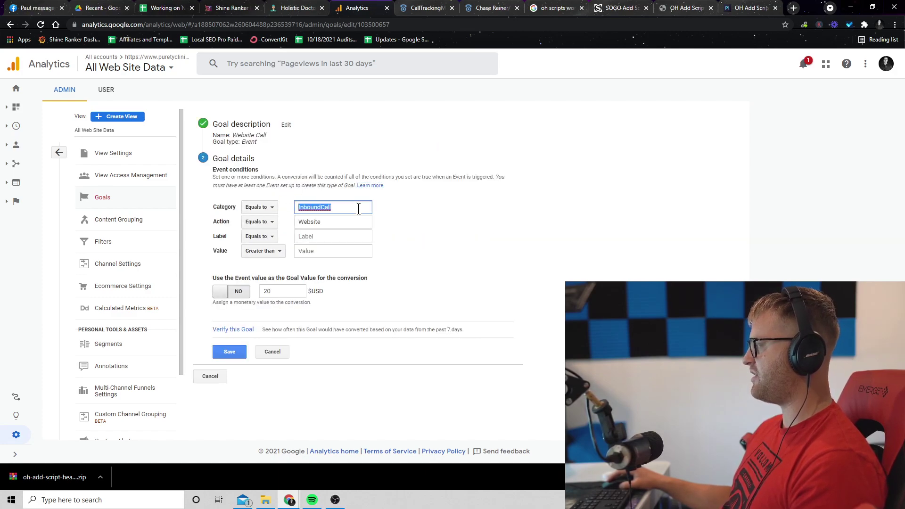
pyautogui.click(348, 221)
pyautogui.click(262, 330)
pyautogui.click(231, 359)
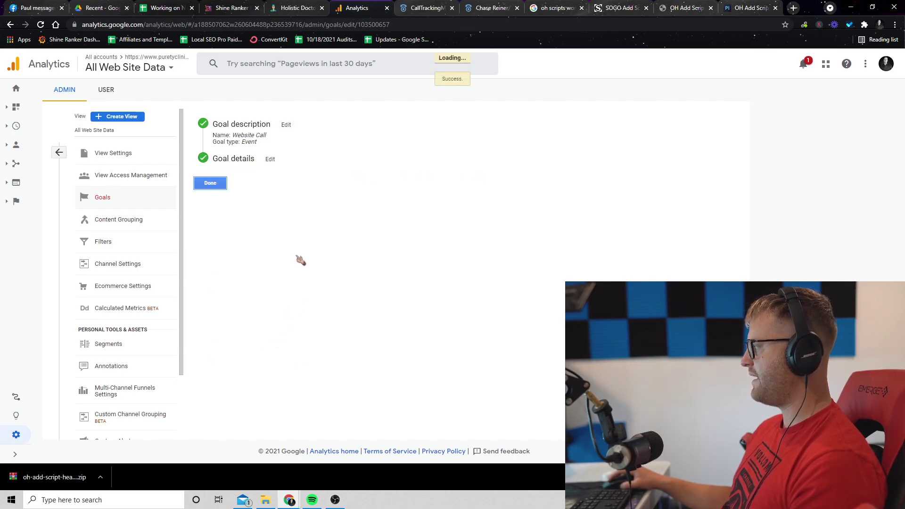
# - Check the Google My Business Call goal's InboundCall category and Google My Business action conditions
pyautogui.click(263, 185)
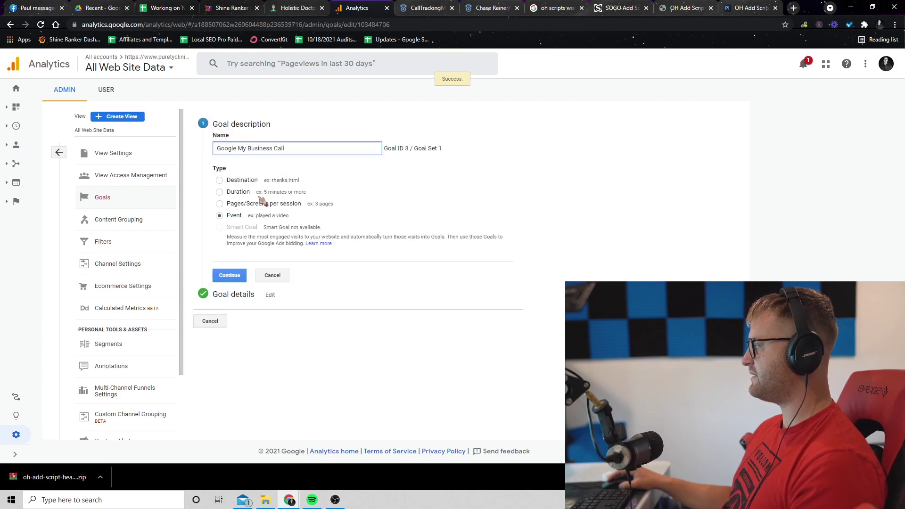
pyautogui.click(230, 276)
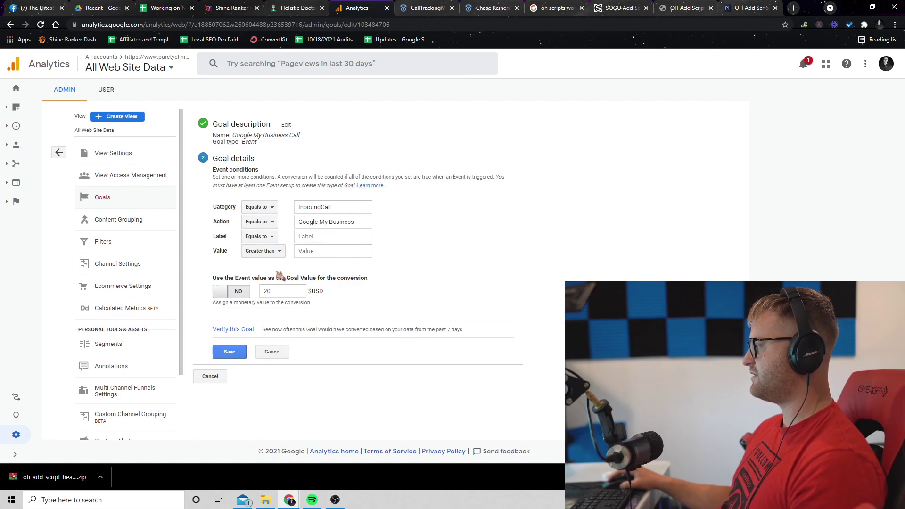
pyautogui.moveTo(359, 208); pyautogui.dragTo(289, 208)
pyautogui.click(416, 208)
pyautogui.moveTo(369, 218); pyautogui.dragTo(283, 222)
pyautogui.click(400, 237)
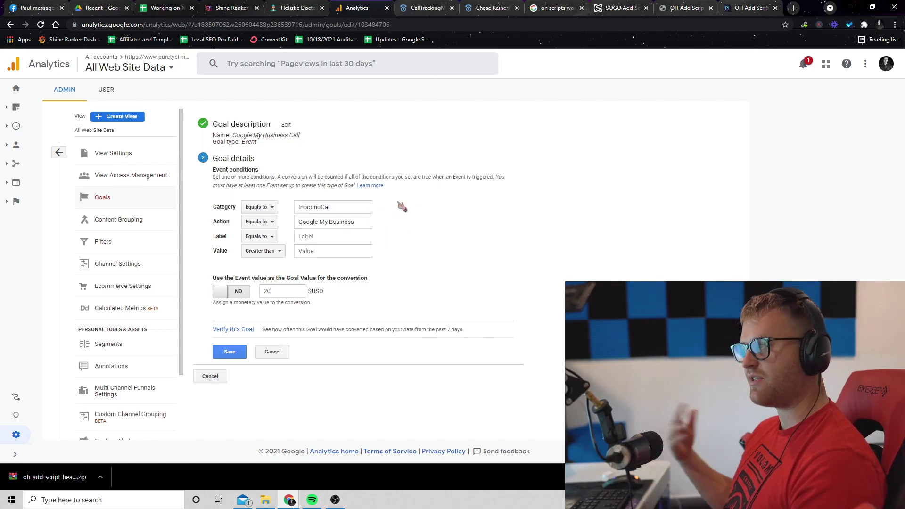
# - Save the Google My Business Call goal and go to Conversions > Goals > Overview
pyautogui.click(231, 352)
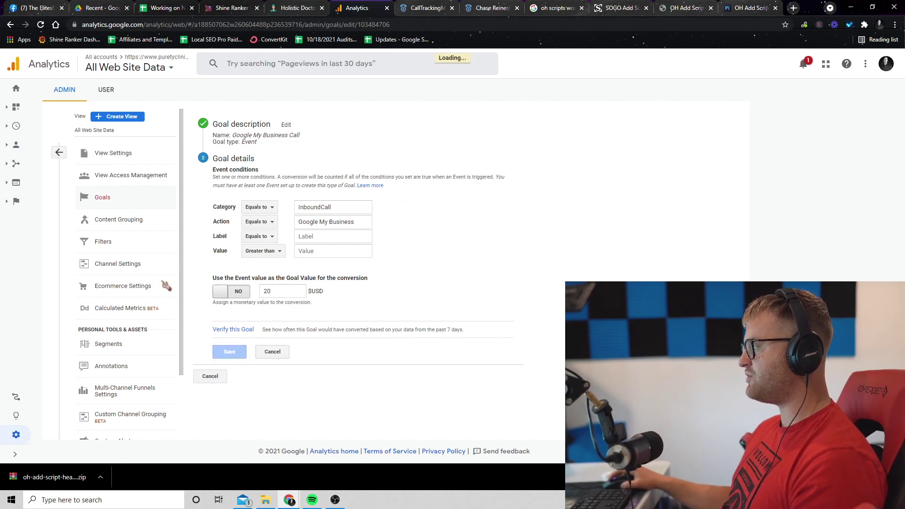
pyautogui.click(42, 339)
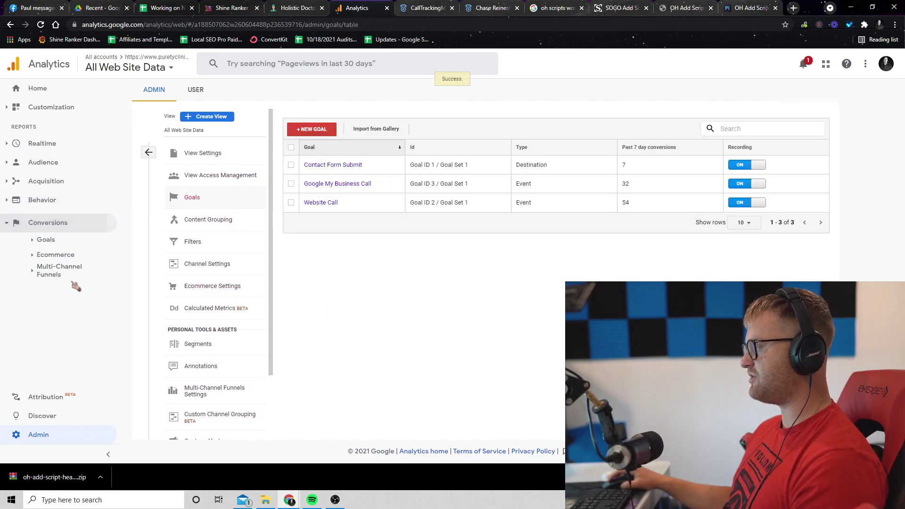
pyautogui.click(60, 235)
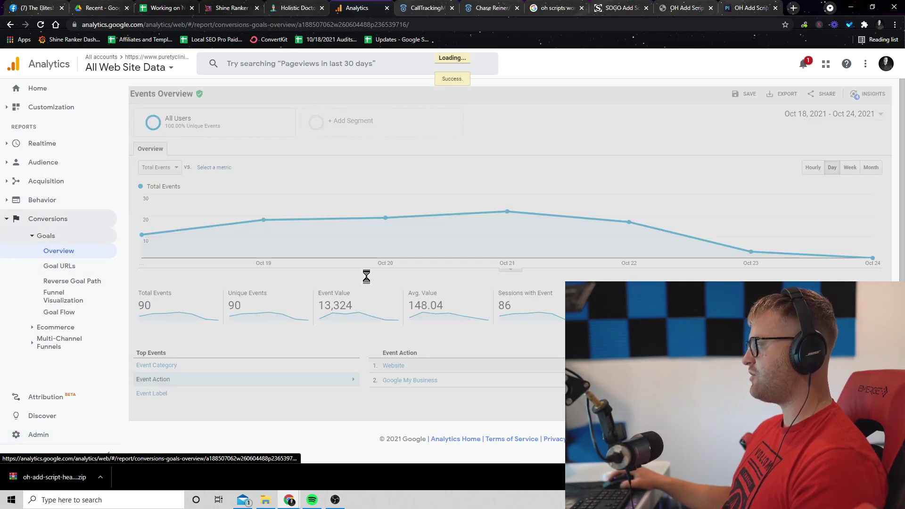
# - Open the Behavior > Site Content > Landing Pages report from the sidebar
pyautogui.scroll(-1, 514, 301)
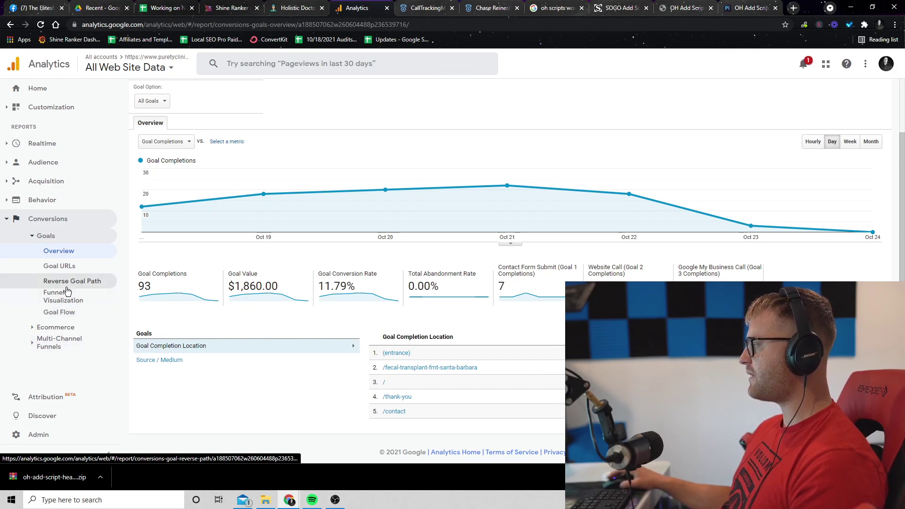
pyautogui.click(50, 202)
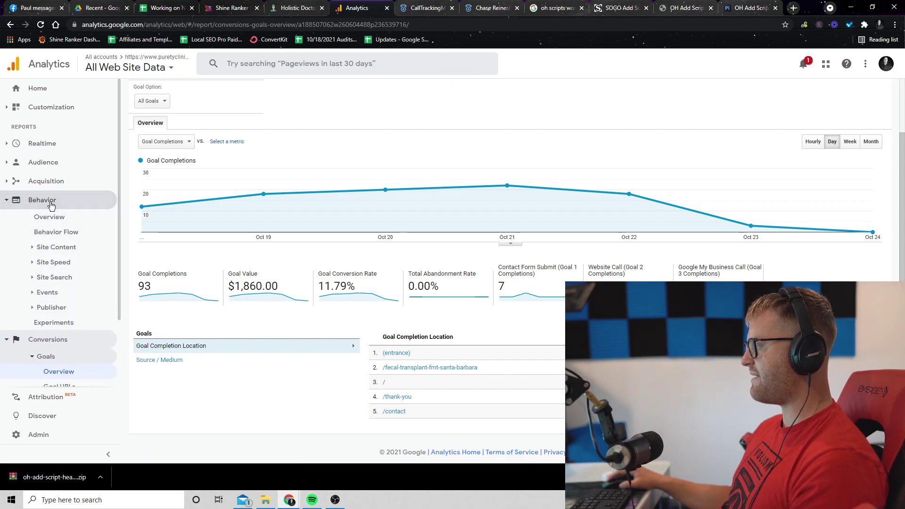
pyautogui.click(55, 248)
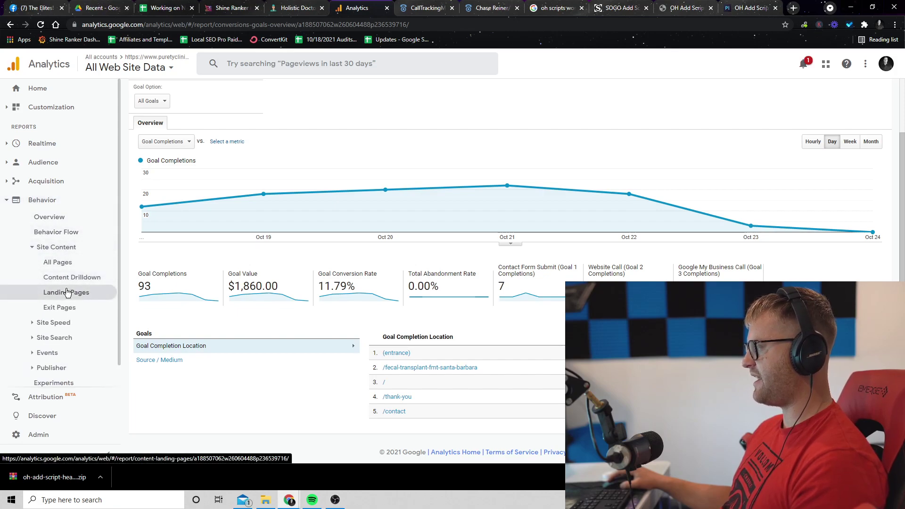
pyautogui.click(66, 293)
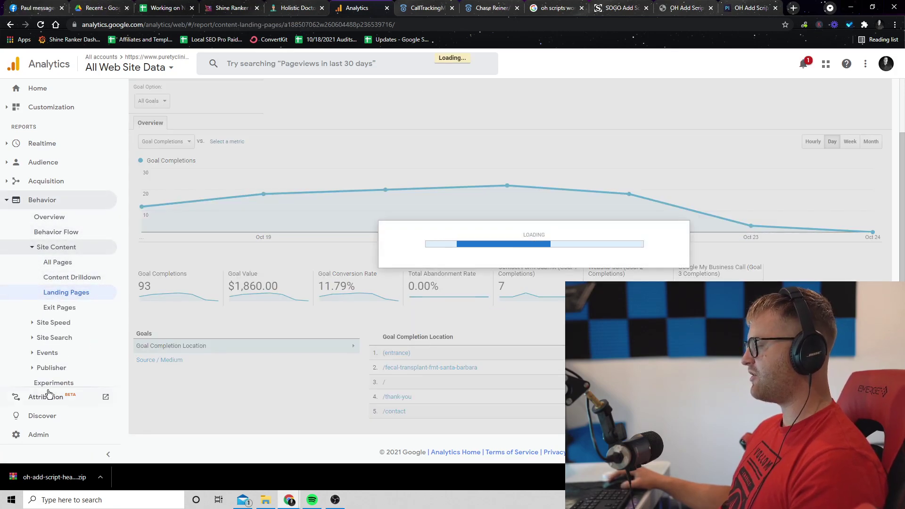
# - Set the Landing Pages conversions to Goal 2: Website Call and zoom the browser in
pyautogui.scroll(-3, 441, 250)
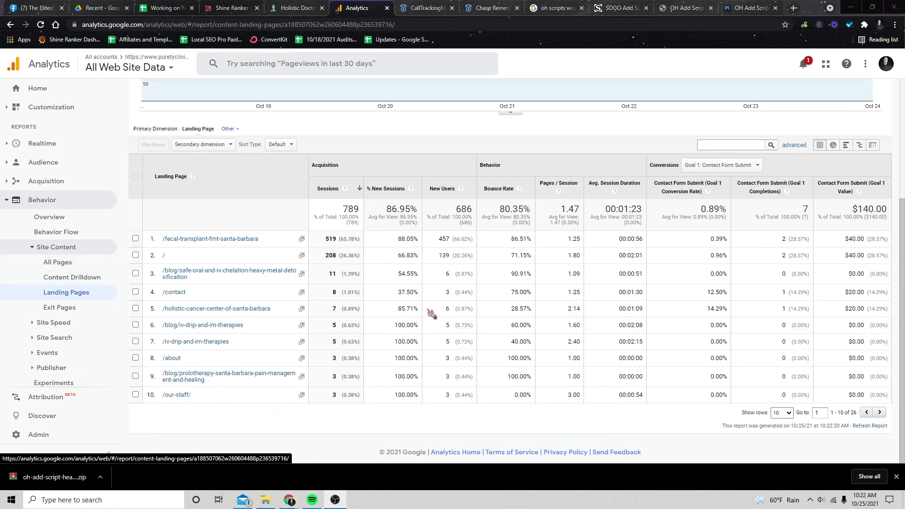
pyautogui.scroll(1, 752, 262)
pyautogui.scroll(1, 753, 262)
pyautogui.click(723, 213)
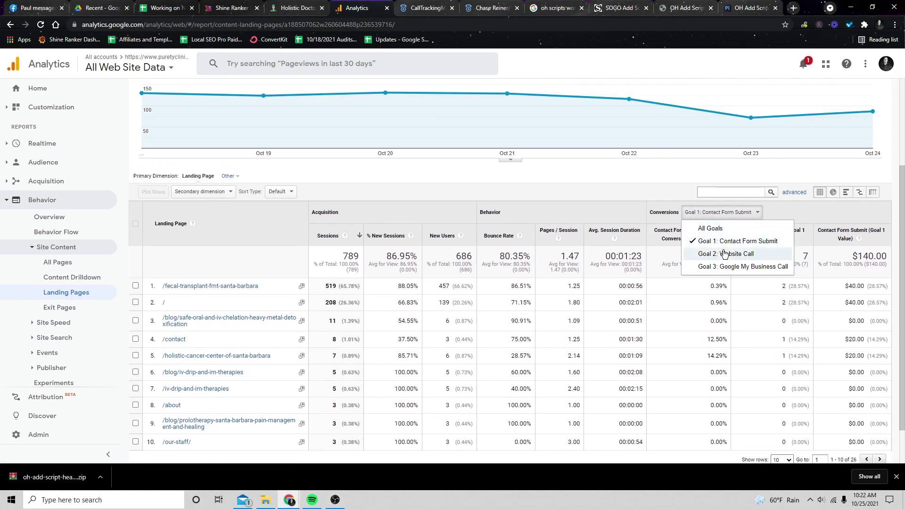
pyautogui.click(724, 251)
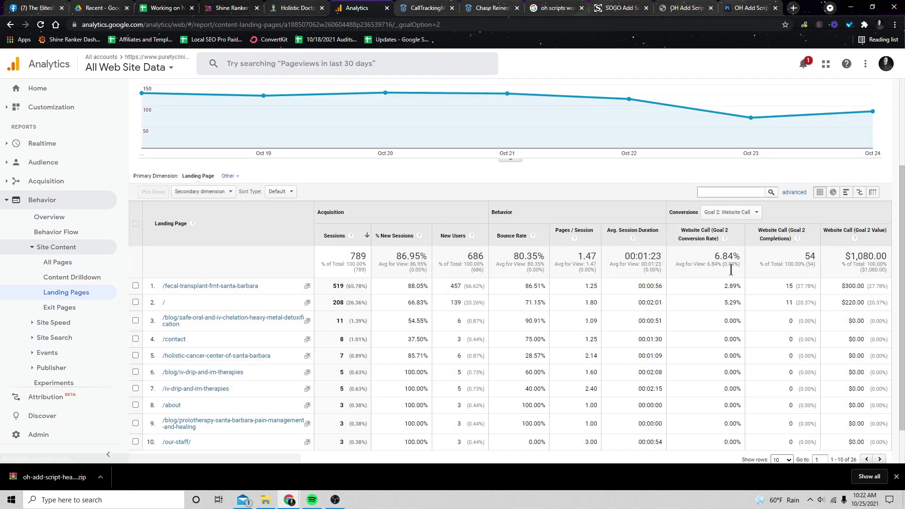
pyautogui.scroll(-1, 798, 422)
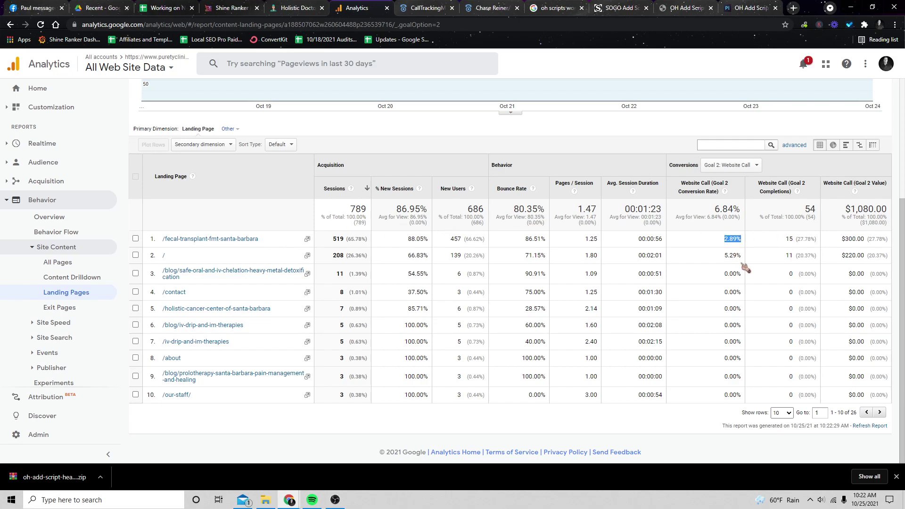
pyautogui.hotkey('ctrl', '+')
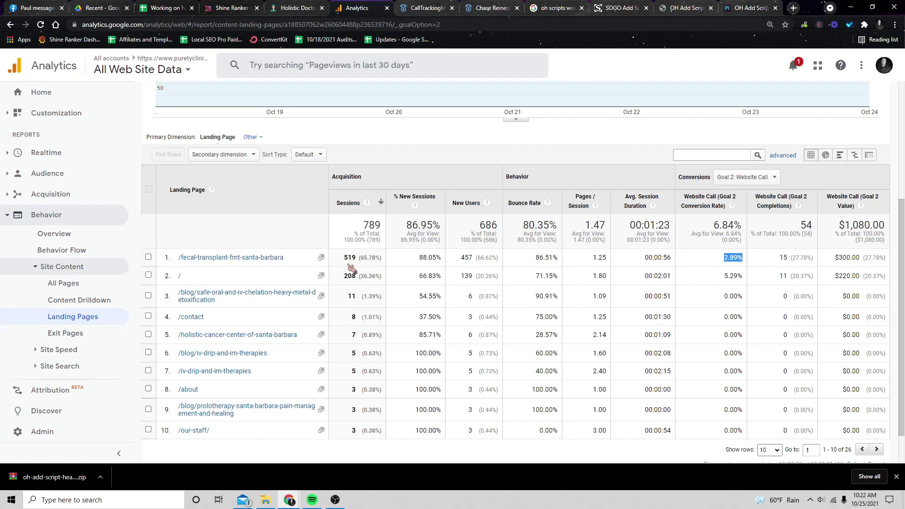
pyautogui.click(419, 275)
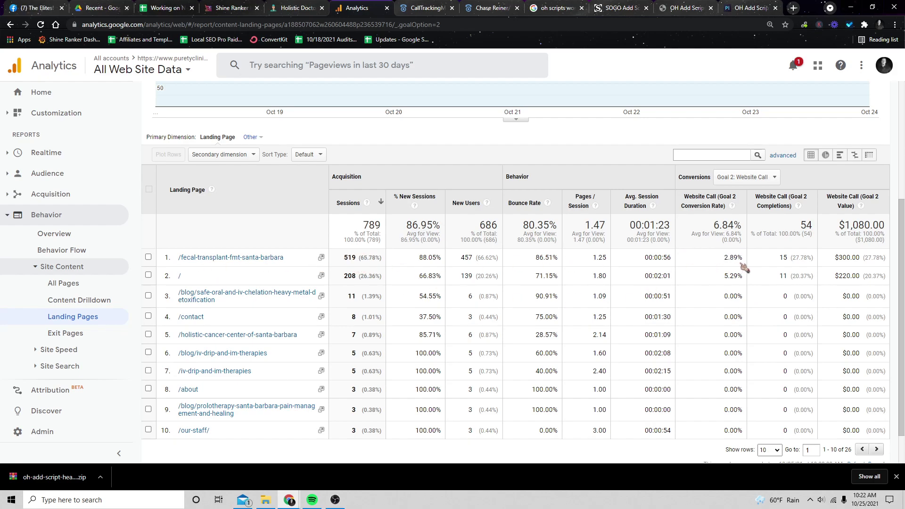